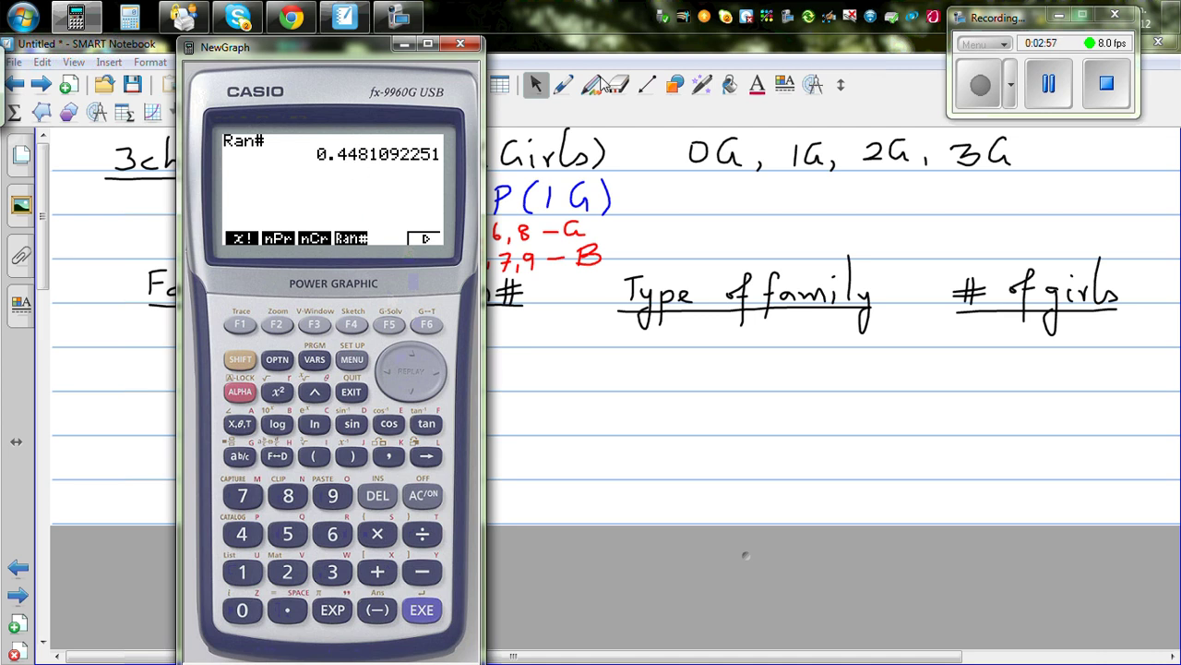
- Choose purple ink and write 448 under Ran# for family 1
{"action": "left_click", "coordinate": [567, 85]}
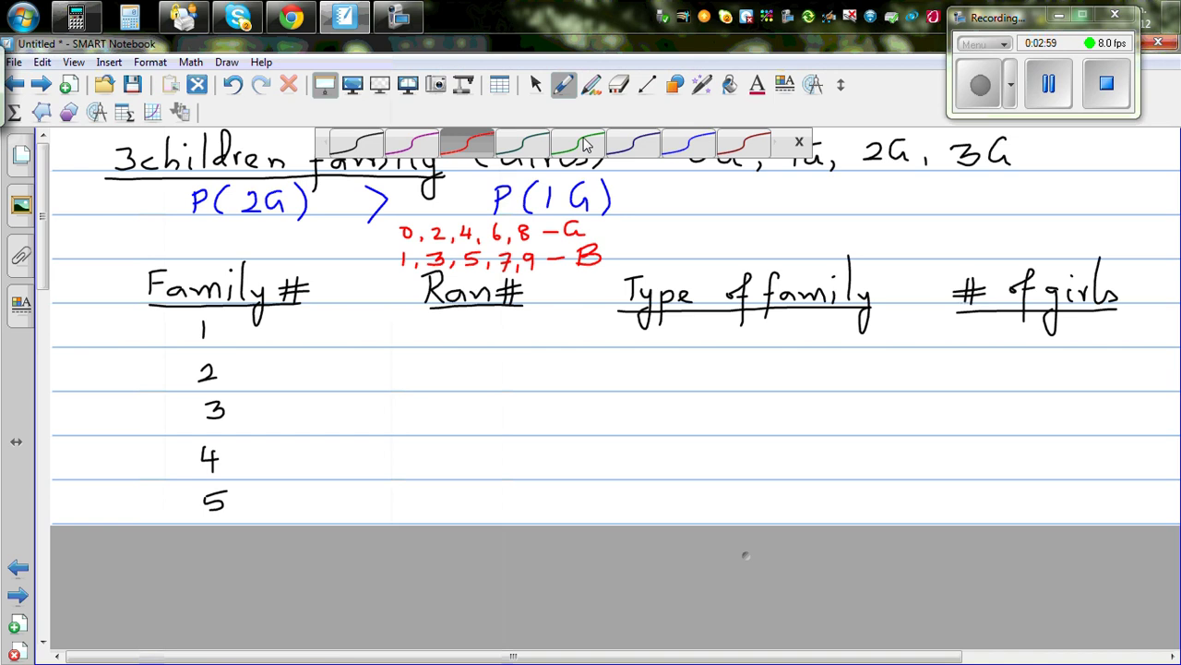
{"action": "left_click", "coordinate": [687, 147]}
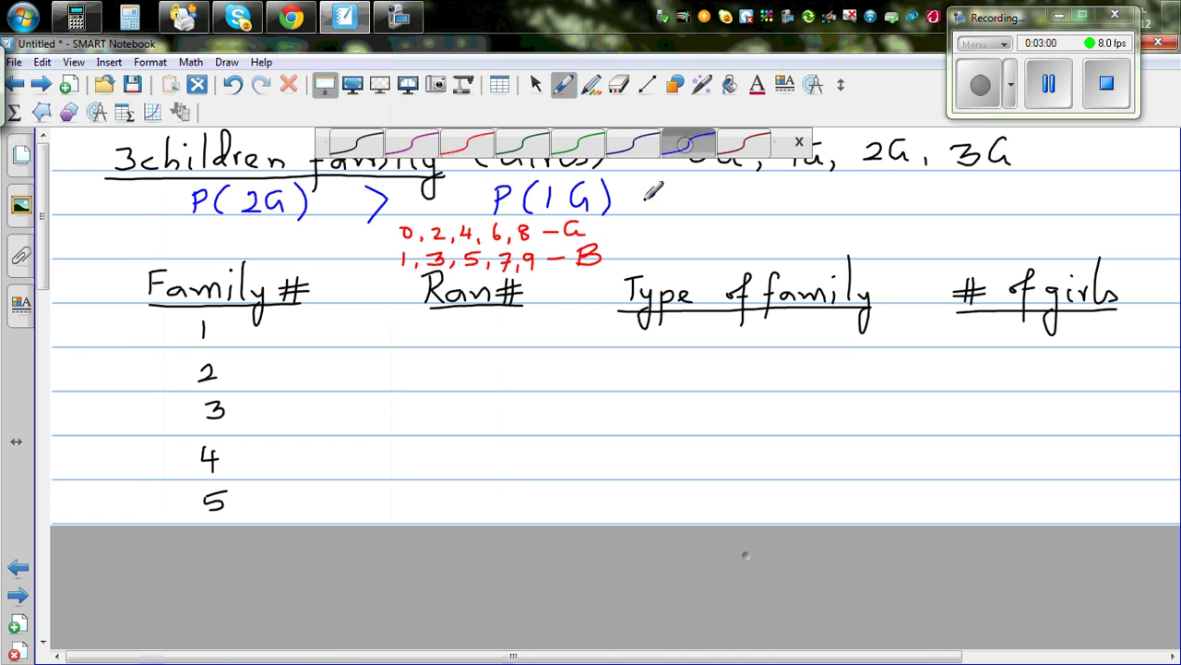
{"action": "left_click", "coordinate": [417, 148]}
{"action": "mouse_move", "coordinate": [433, 319]}
{"action": "left_mouse_down"}
{"action": "mouse_move", "coordinate": [441, 343]}
{"action": "mouse_move", "coordinate": [495, 325]}
{"action": "left_mouse_up"}
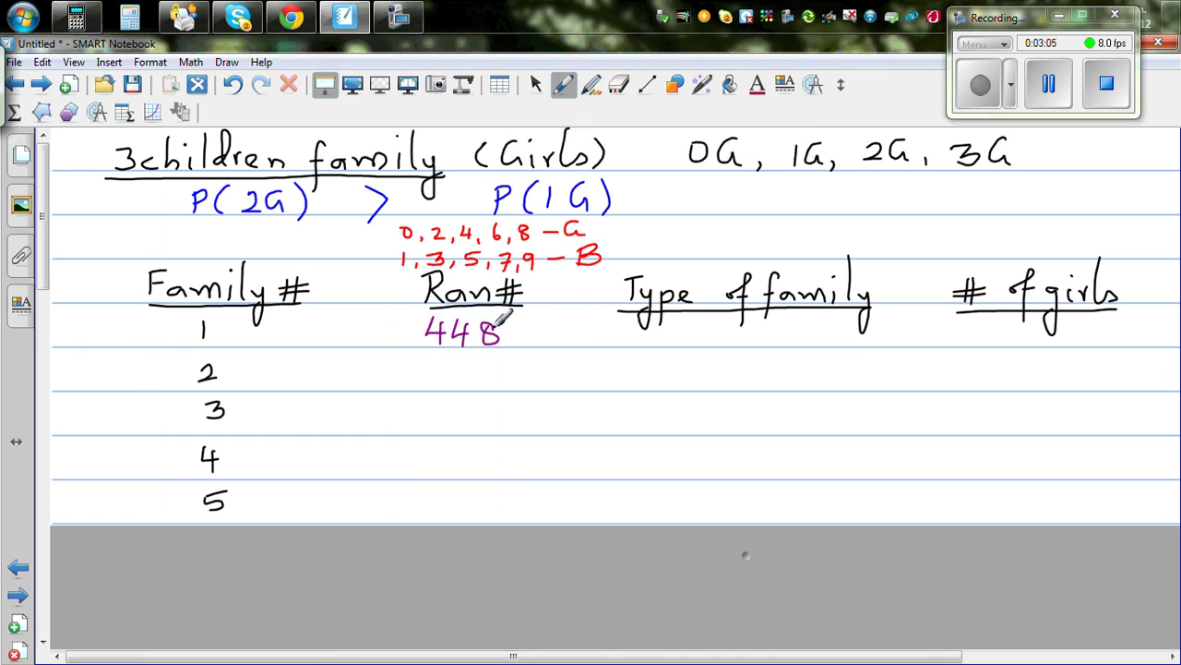
- Generate new random numbers and record 982 and 282 for families 2 and 3
{"action": "left_click", "coordinate": [77, 18]}
{"action": "left_click", "coordinate": [426, 610]}
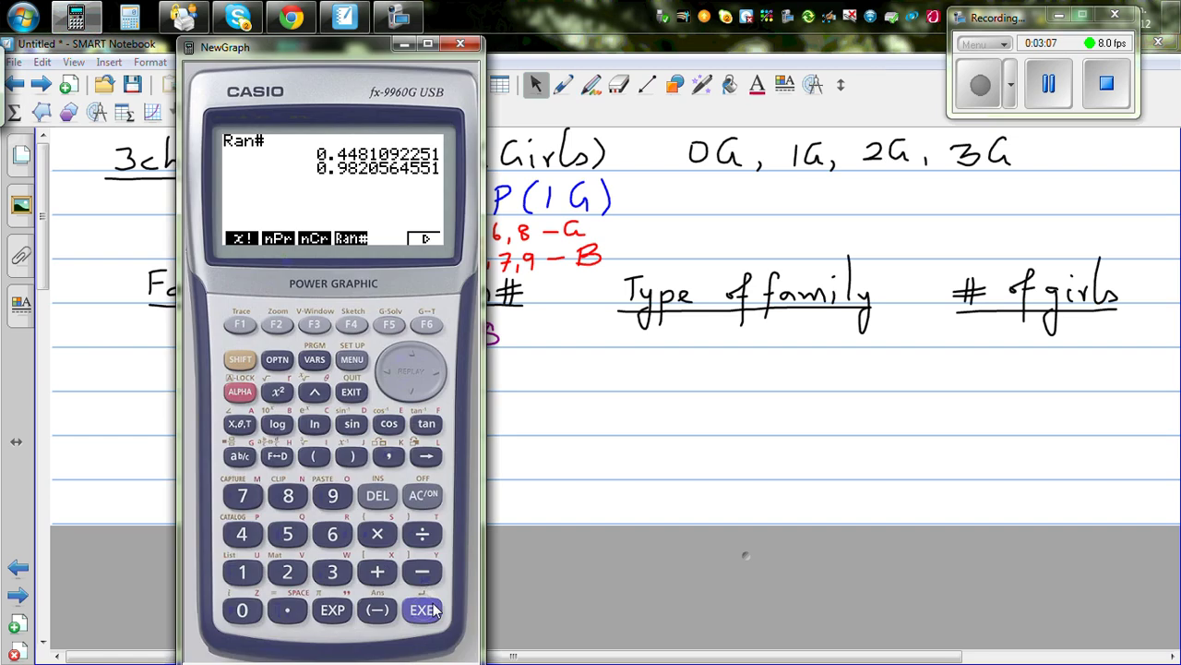
{"action": "left_click", "coordinate": [566, 89]}
{"action": "mouse_move", "coordinate": [452, 360]}
{"action": "left_mouse_down"}
{"action": "mouse_move", "coordinate": [444, 384]}
{"action": "mouse_move", "coordinate": [463, 370]}
{"action": "mouse_move", "coordinate": [509, 381]}
{"action": "left_mouse_up"}
{"action": "left_click", "coordinate": [76, 16]}
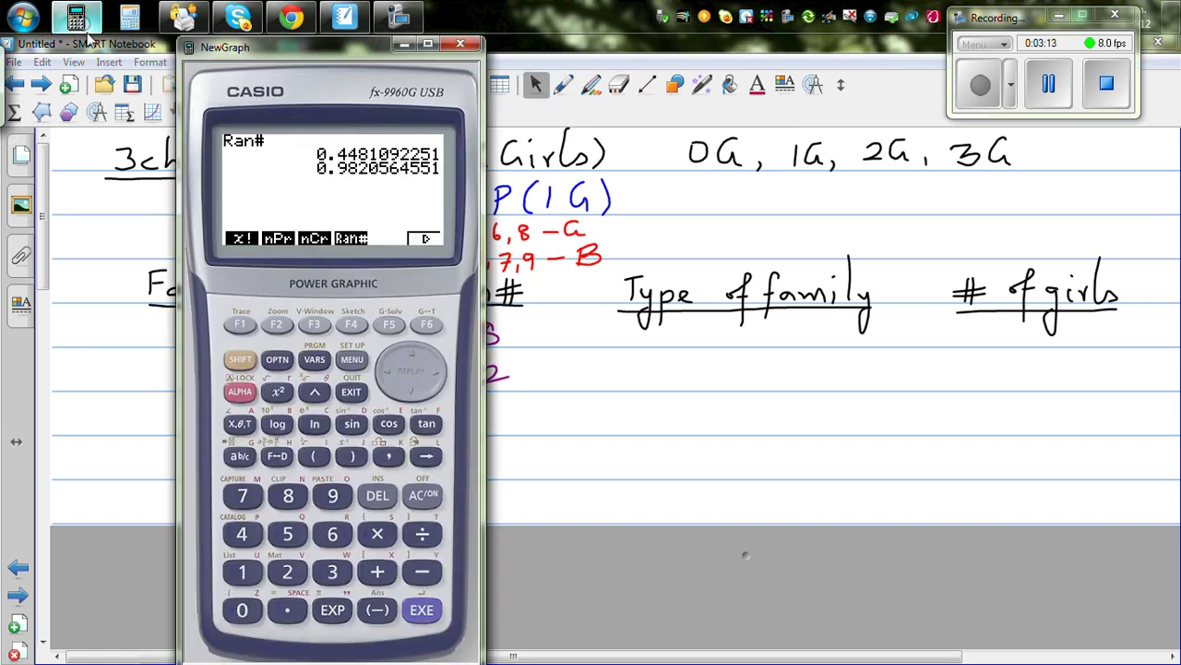
{"action": "left_click", "coordinate": [421, 611]}
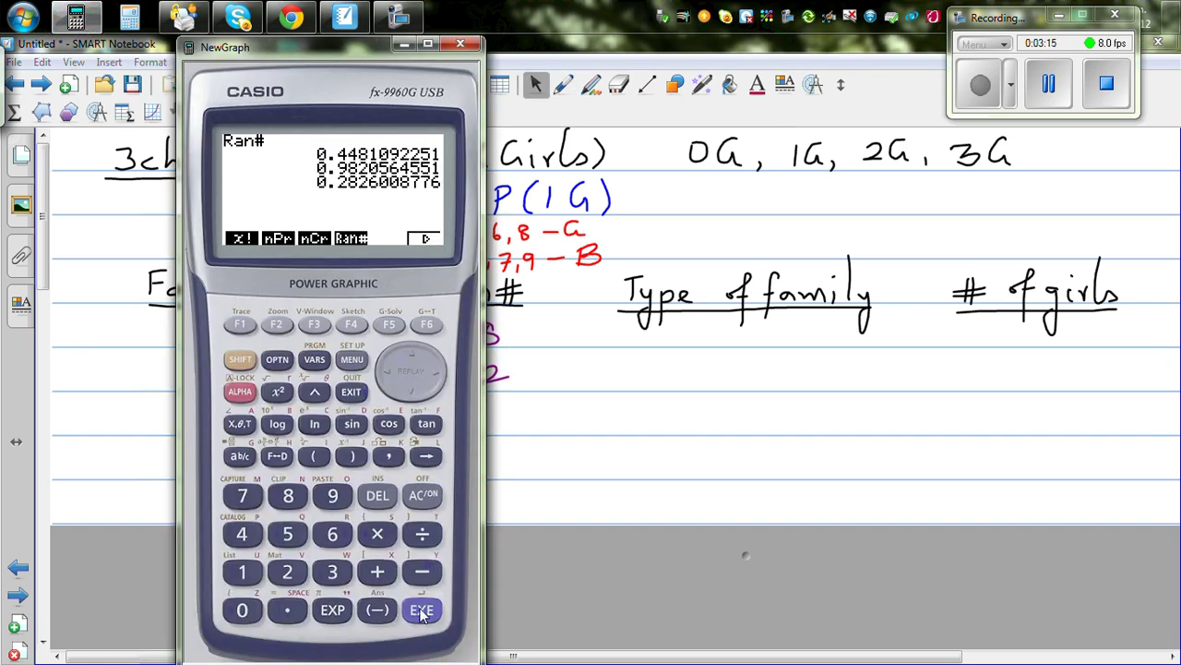
{"action": "left_click", "coordinate": [421, 611]}
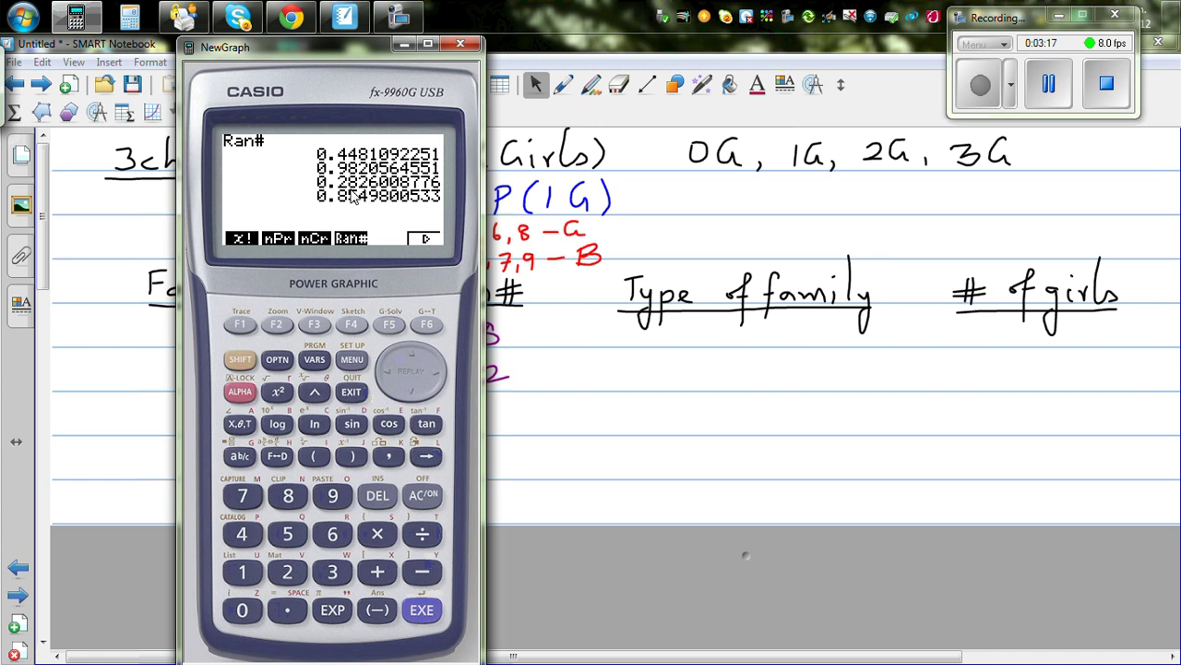
{"action": "left_click", "coordinate": [566, 90]}
{"action": "mouse_move", "coordinate": [445, 410]}
{"action": "left_mouse_down"}
{"action": "mouse_move", "coordinate": [467, 427]}
{"action": "mouse_move", "coordinate": [490, 424]}
{"action": "mouse_move", "coordinate": [484, 414]}
{"action": "mouse_move", "coordinate": [527, 429]}
{"action": "left_mouse_up"}
- Generate more random numbers and record 854 and 961 for families 4 and 5
{"action": "left_click", "coordinate": [76, 18]}
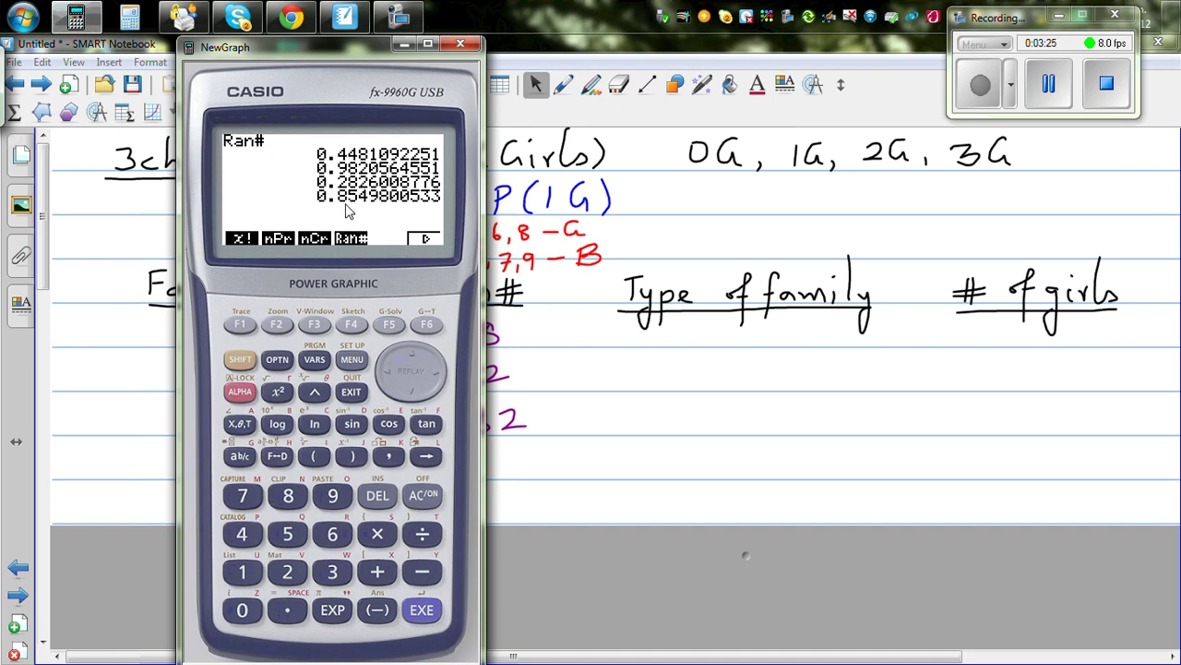
{"action": "left_click", "coordinate": [569, 83]}
{"action": "mouse_move", "coordinate": [454, 449]}
{"action": "left_mouse_down"}
{"action": "mouse_move", "coordinate": [492, 451]}
{"action": "mouse_move", "coordinate": [522, 465]}
{"action": "mouse_move", "coordinate": [515, 475]}
{"action": "left_mouse_up"}
{"action": "left_click", "coordinate": [76, 17]}
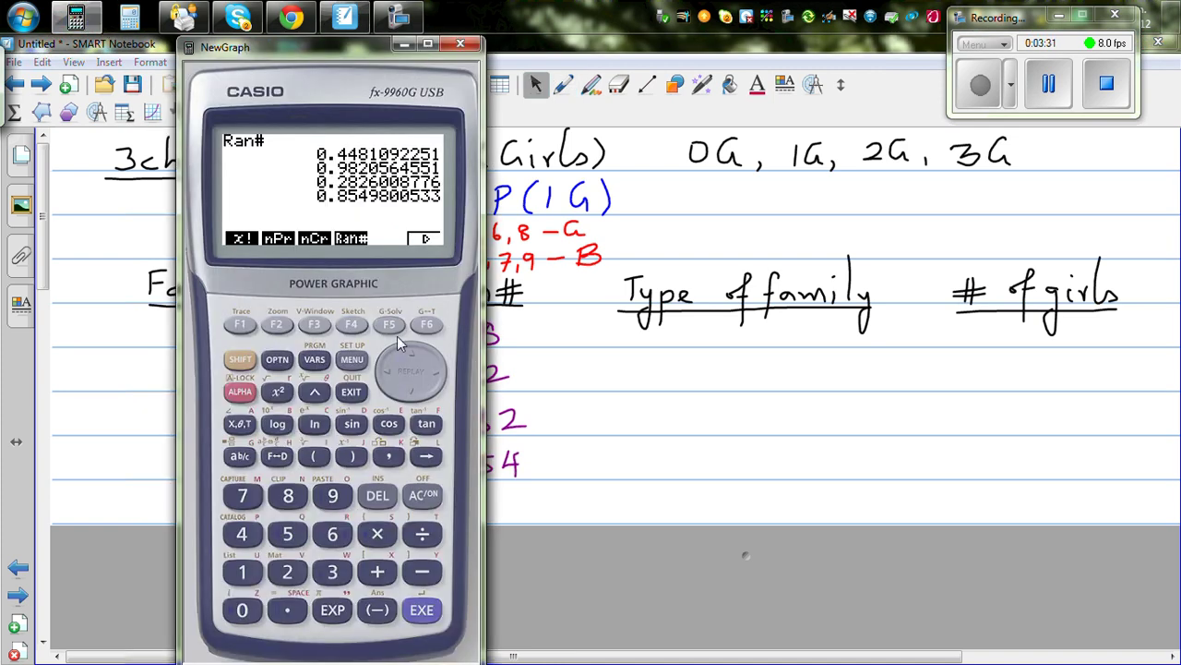
{"action": "left_click", "coordinate": [425, 611]}
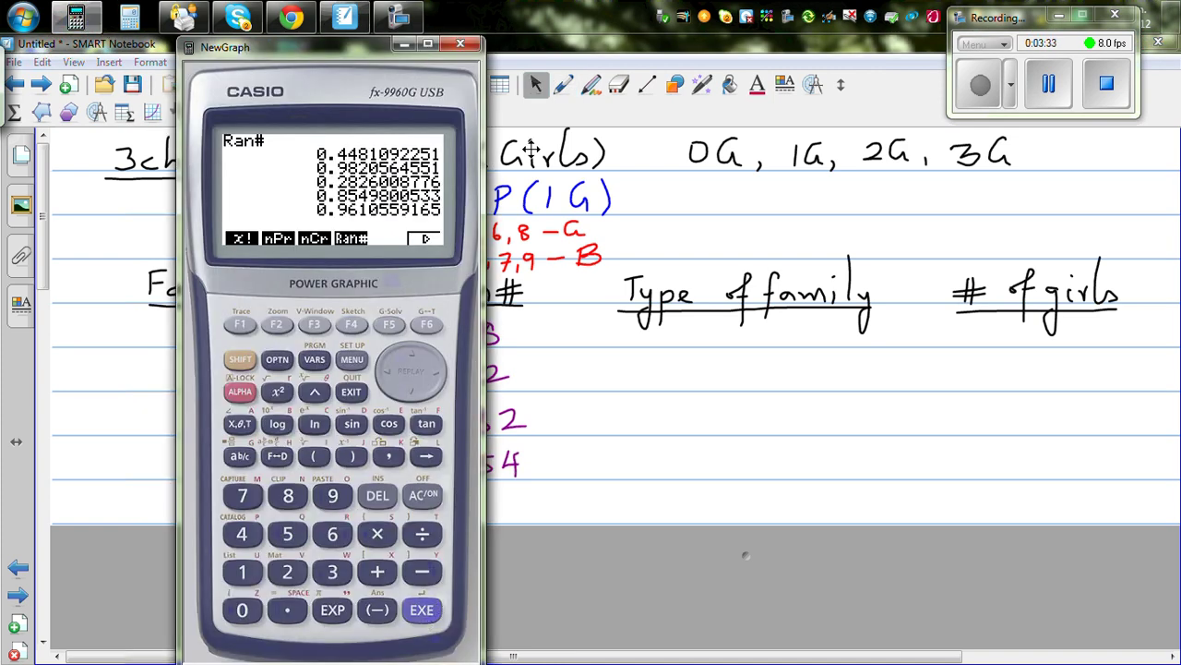
{"action": "left_click", "coordinate": [564, 84]}
{"action": "mouse_move", "coordinate": [467, 489]}
{"action": "left_mouse_down"}
{"action": "mouse_move", "coordinate": [467, 514]}
{"action": "mouse_move", "coordinate": [502, 514]}
{"action": "left_mouse_up"}
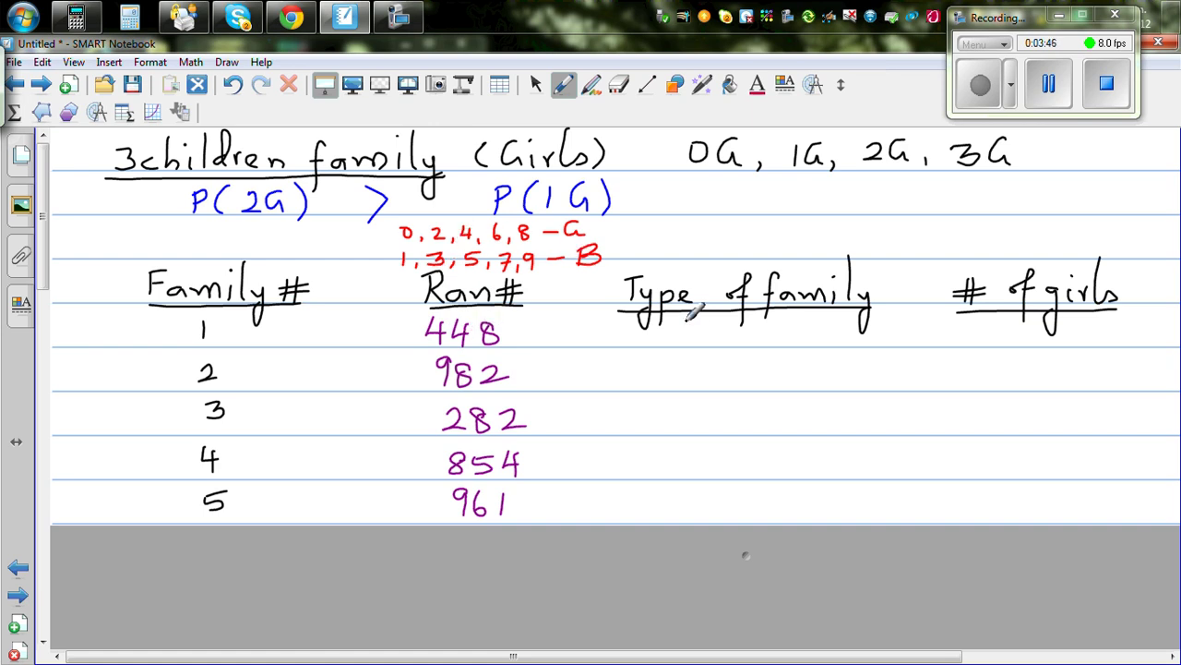
- Write the family types GGG, BGG, GGG, GBG and BGB for families 1–5
{"action": "mouse_move", "coordinate": [699, 315]}
{"action": "left_mouse_down"}
{"action": "mouse_move", "coordinate": [688, 330]}
{"action": "mouse_move", "coordinate": [757, 336]}
{"action": "left_mouse_up"}
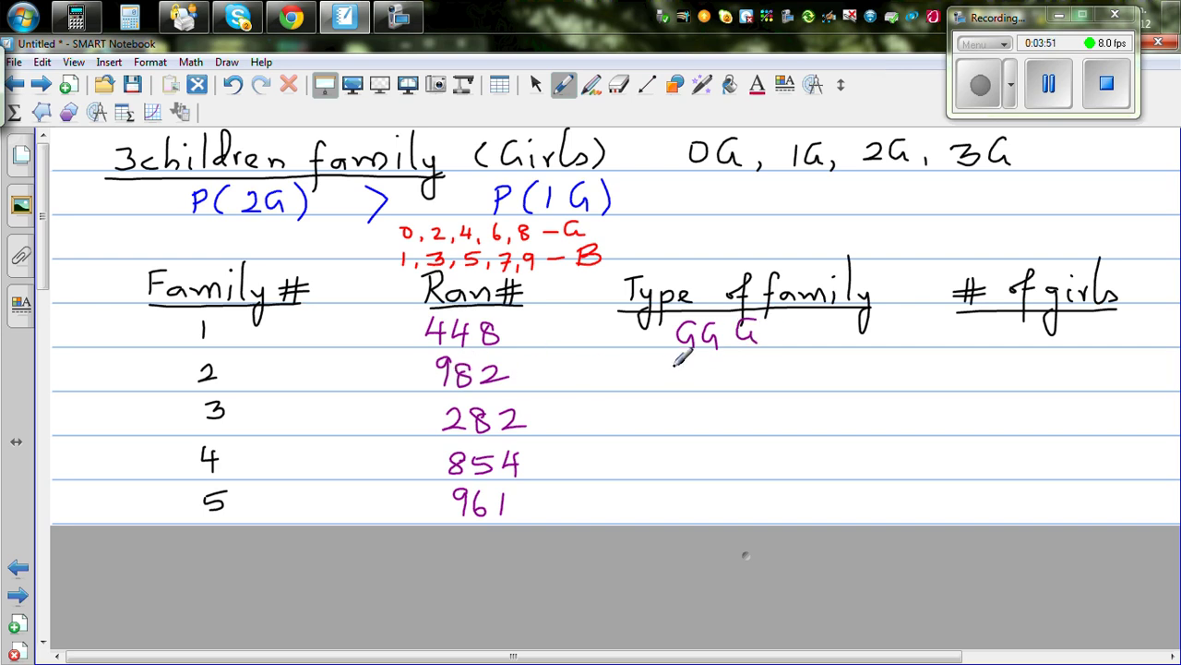
{"action": "mouse_move", "coordinate": [680, 361]}
{"action": "left_mouse_down"}
{"action": "mouse_move", "coordinate": [680, 382]}
{"action": "mouse_move", "coordinate": [688, 371]}
{"action": "mouse_move", "coordinate": [683, 382]}
{"action": "mouse_move", "coordinate": [729, 371]}
{"action": "mouse_move", "coordinate": [761, 381]}
{"action": "left_mouse_up"}
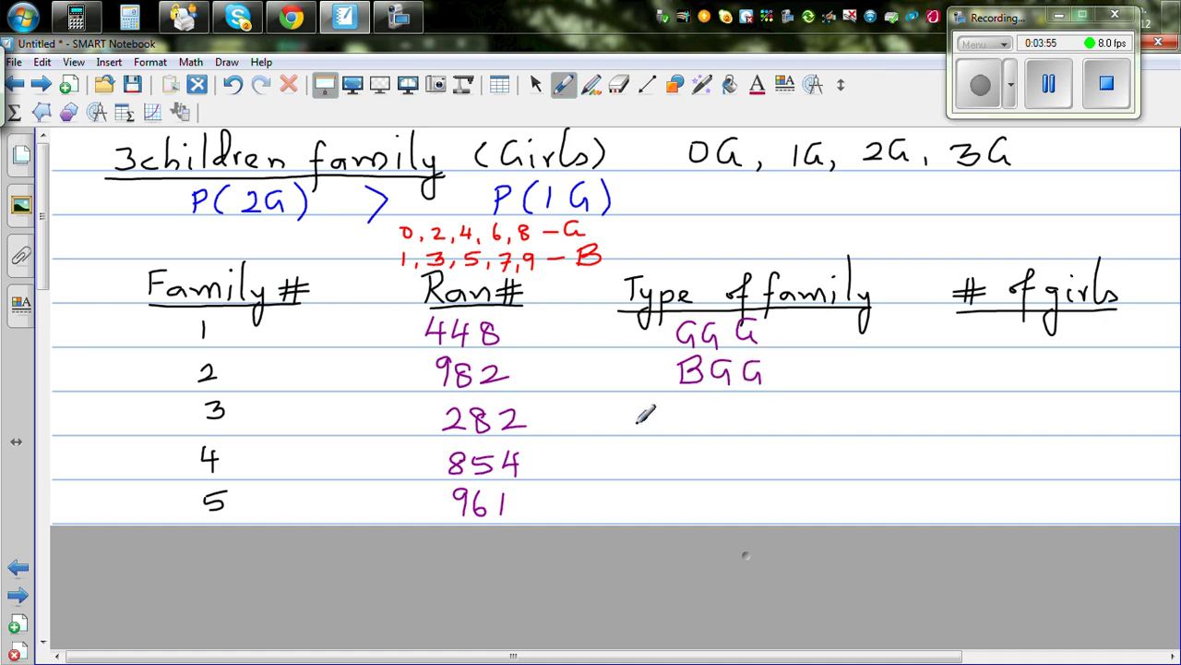
{"action": "mouse_move", "coordinate": [698, 401]}
{"action": "left_mouse_down"}
{"action": "mouse_move", "coordinate": [706, 417]}
{"action": "mouse_move", "coordinate": [771, 395]}
{"action": "mouse_move", "coordinate": [773, 421]}
{"action": "left_mouse_up"}
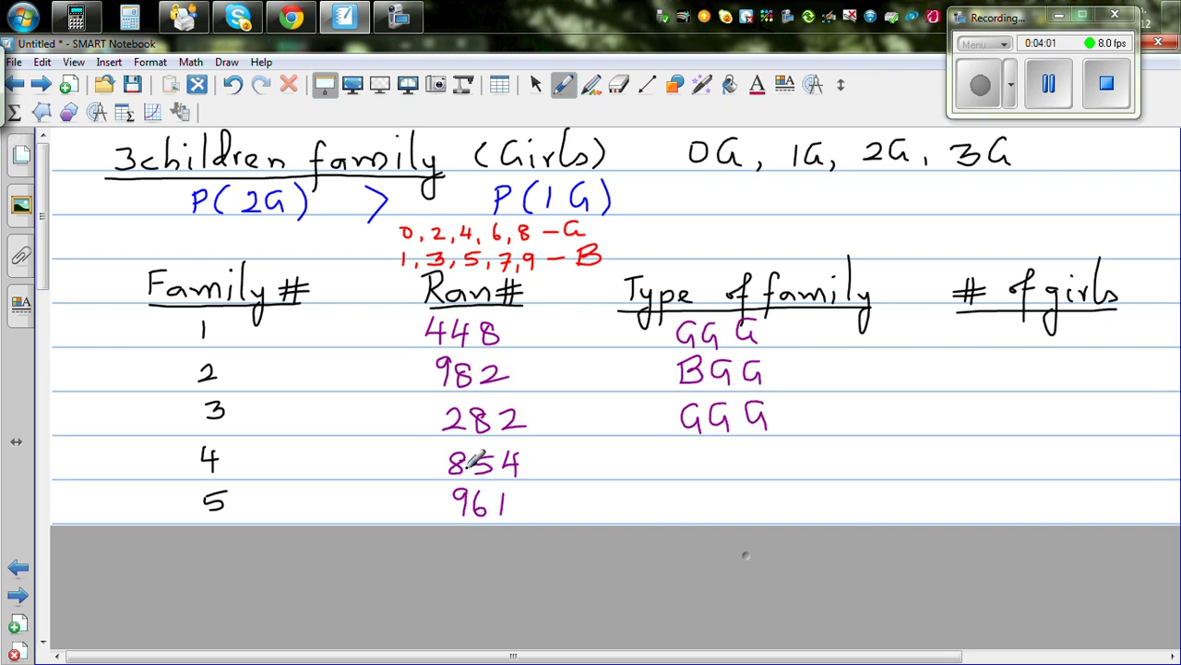
{"action": "mouse_move", "coordinate": [702, 450]}
{"action": "left_mouse_down"}
{"action": "mouse_move", "coordinate": [691, 467]}
{"action": "mouse_move", "coordinate": [745, 456]}
{"action": "mouse_move", "coordinate": [731, 472]}
{"action": "left_mouse_up"}
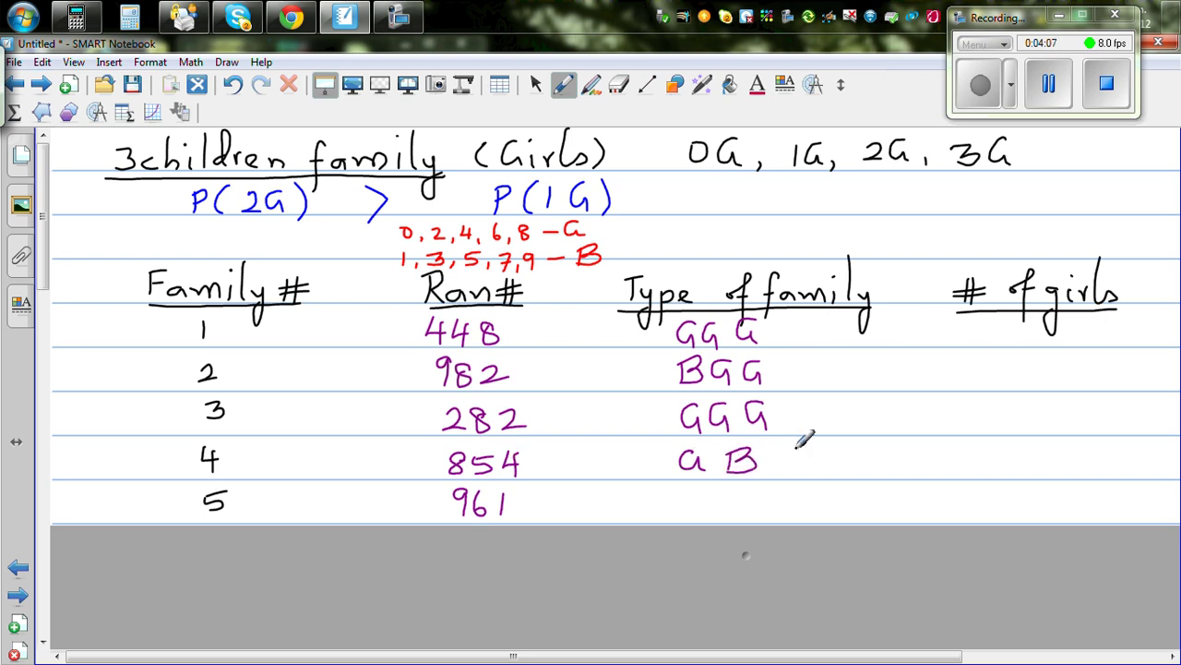
{"action": "left_click_drag", "start_coordinate": [795, 447], "coordinate": [796, 458]}
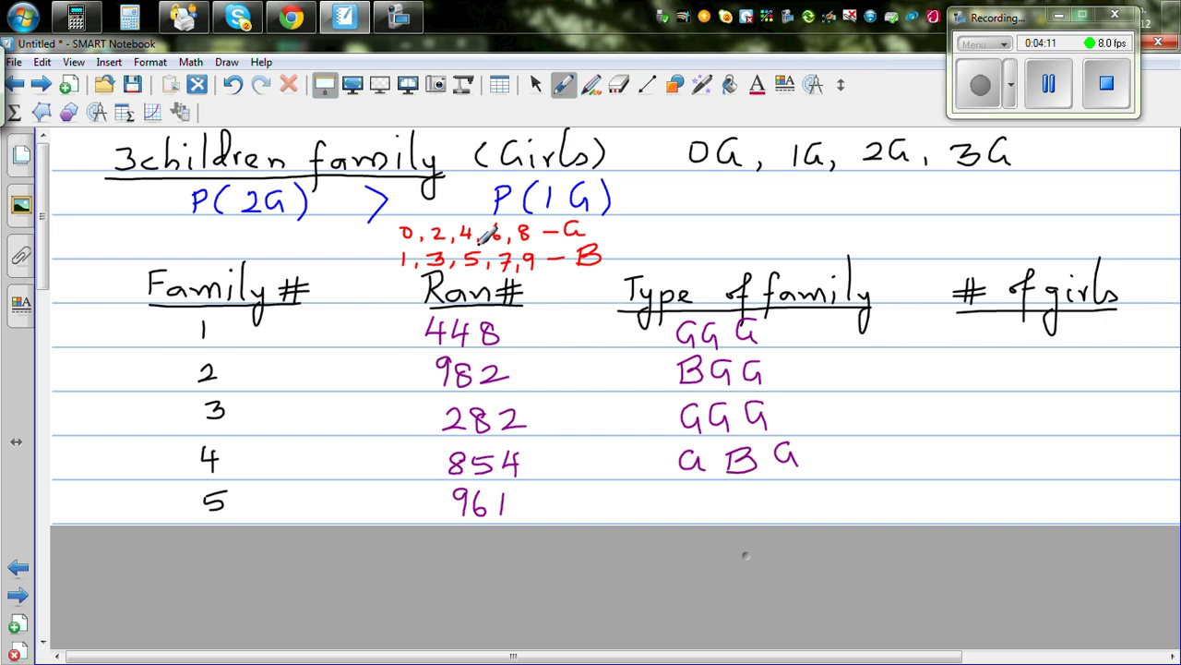
{"action": "mouse_move", "coordinate": [684, 490]}
{"action": "left_mouse_down"}
{"action": "mouse_move", "coordinate": [707, 496]}
{"action": "mouse_move", "coordinate": [687, 510]}
{"action": "left_mouse_up"}
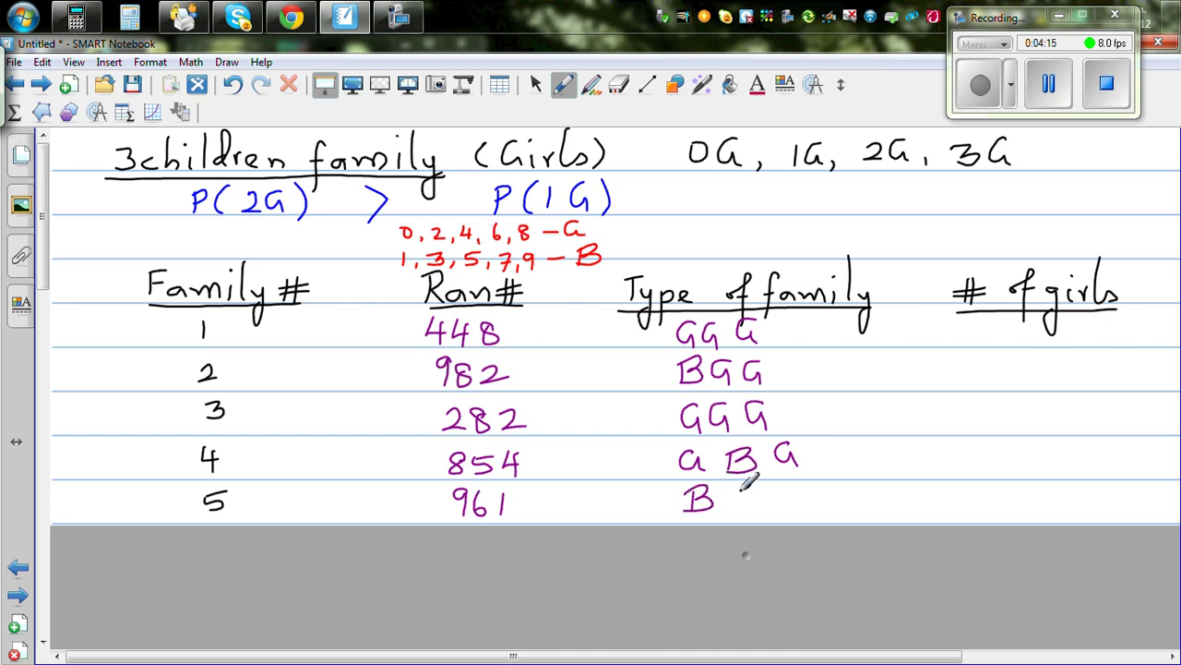
{"action": "left_click_drag", "start_coordinate": [753, 488], "coordinate": [775, 510]}
{"action": "left_click_drag", "start_coordinate": [776, 486], "coordinate": [777, 510]}
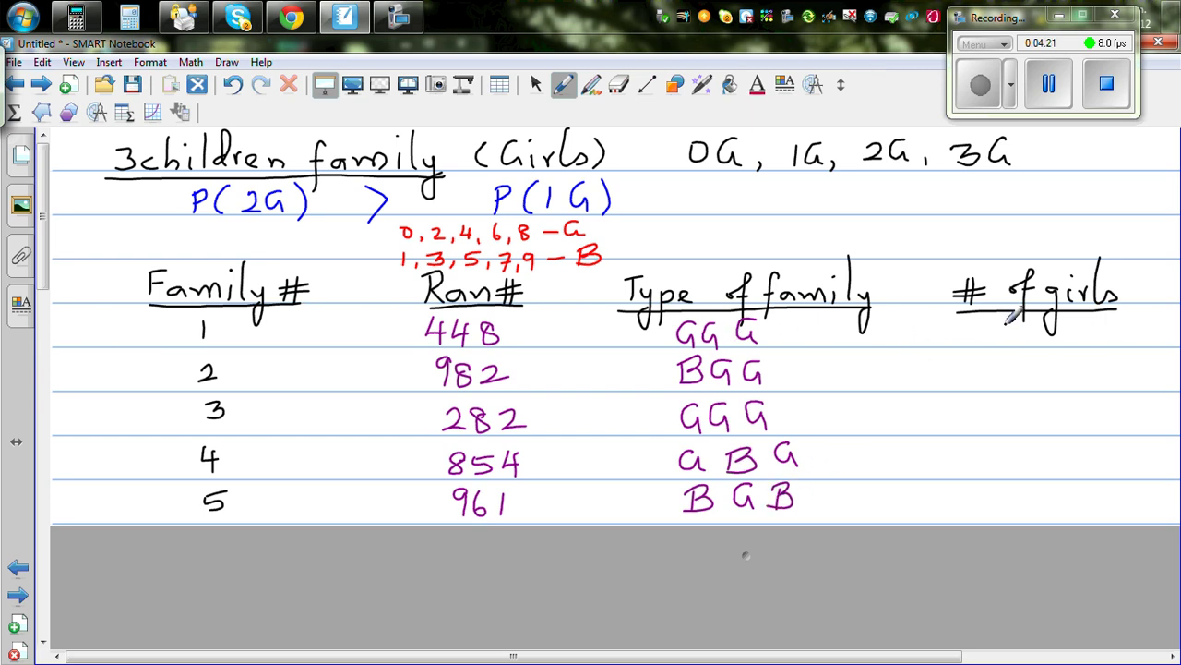
- Write girl counts 3, 2, 3, 2, 1 and reveal the hidden rows 6–8
{"action": "mouse_move", "coordinate": [1001, 322]}
{"action": "left_mouse_down"}
{"action": "mouse_move", "coordinate": [1012, 363]}
{"action": "mouse_move", "coordinate": [1028, 373]}
{"action": "left_mouse_up"}
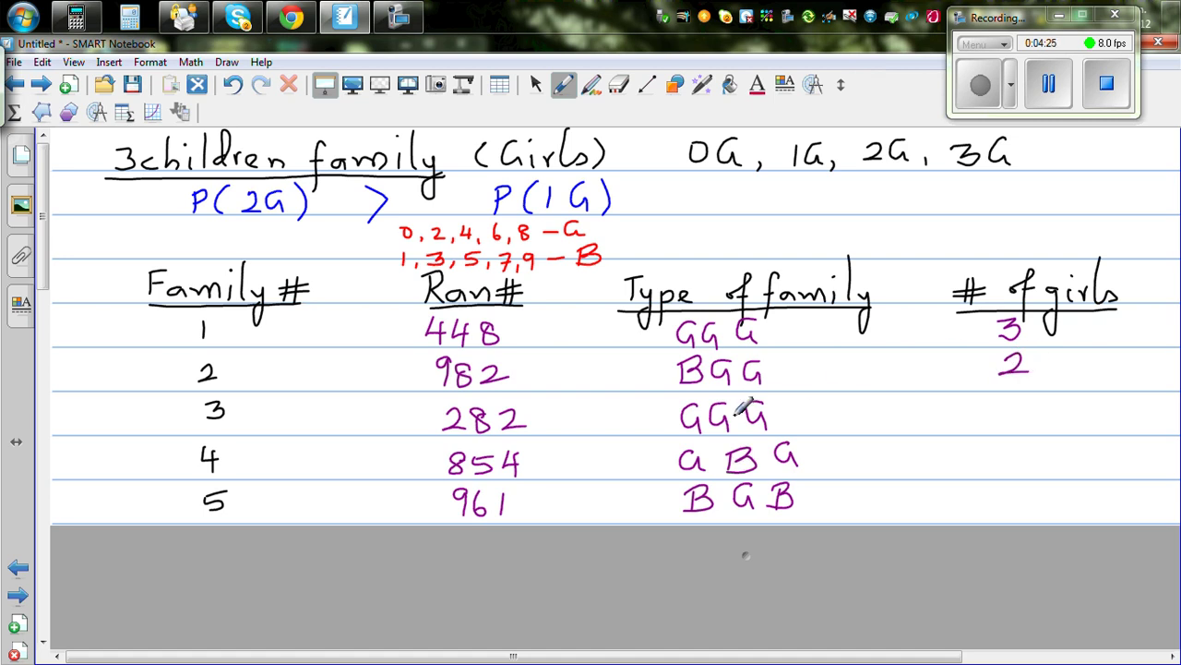
{"action": "mouse_move", "coordinate": [1009, 406]}
{"action": "left_mouse_down"}
{"action": "mouse_move", "coordinate": [1038, 459]}
{"action": "mouse_move", "coordinate": [1024, 508]}
{"action": "left_mouse_up"}
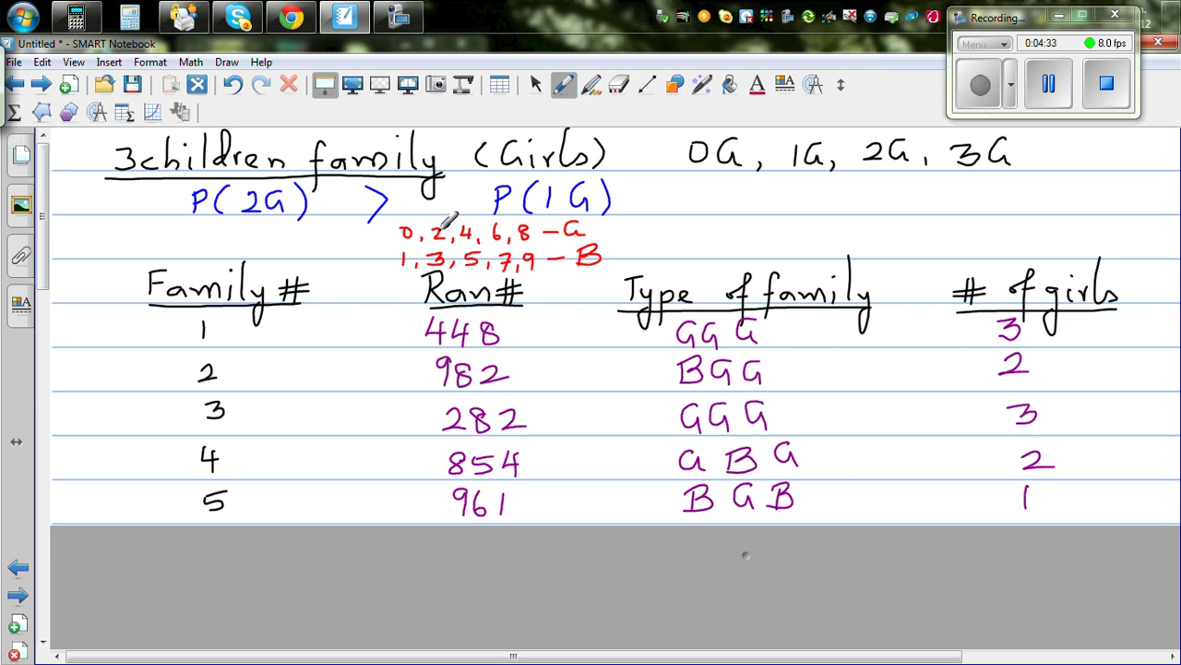
{"action": "left_click", "coordinate": [326, 85]}
- Scroll down to rows 24–30 of the table and switch the pen to red ink
{"action": "left_click_drag", "start_coordinate": [45, 220], "coordinate": [43, 265]}
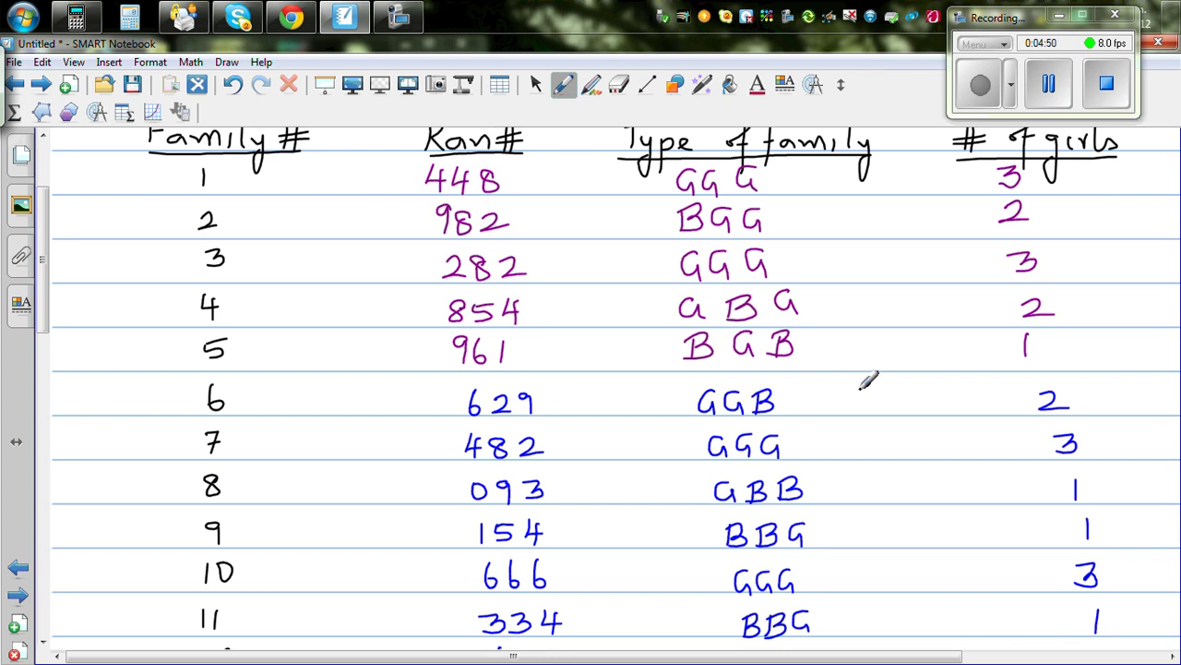
{"action": "scroll", "coordinate": [48, 284], "scroll_direction": "up", "scroll_amount": 1}
{"action": "left_click_drag", "start_coordinate": [48, 284], "coordinate": [46, 599]}
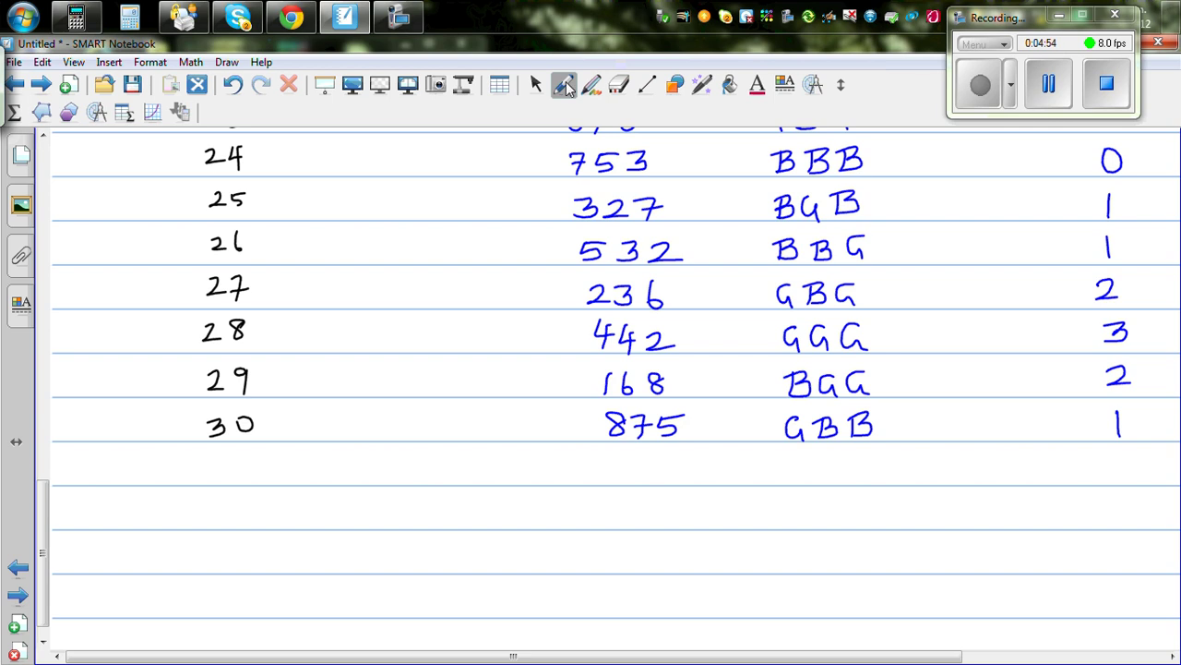
{"action": "left_click", "coordinate": [565, 85]}
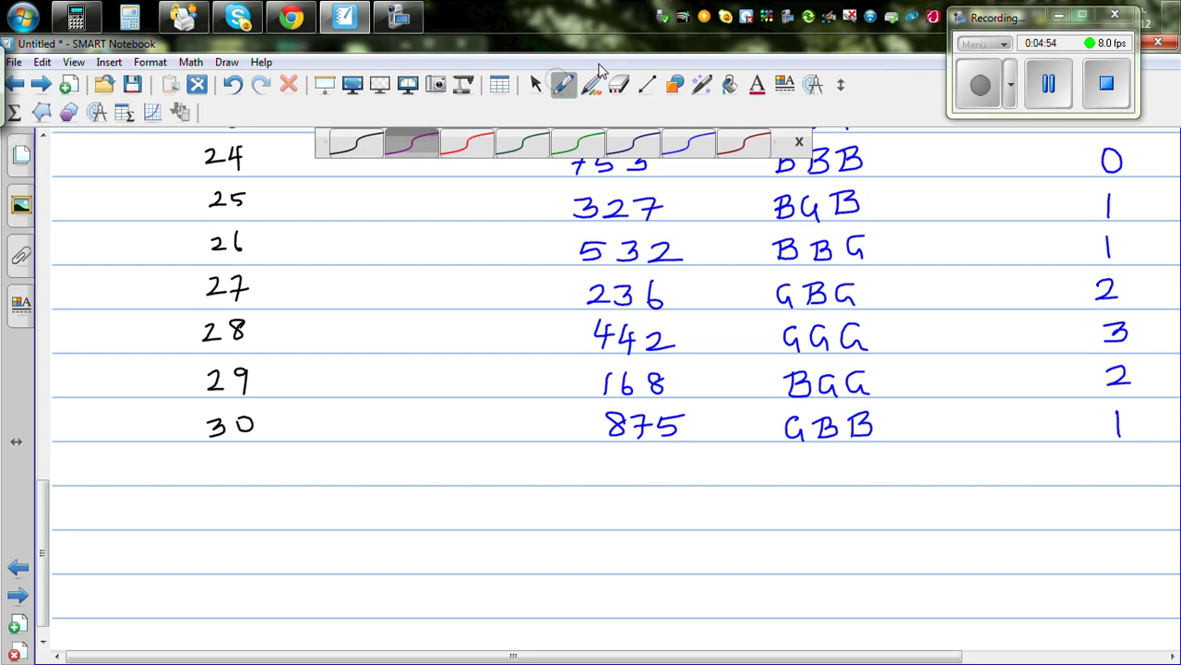
{"action": "left_click", "coordinate": [360, 147]}
{"action": "left_click", "coordinate": [695, 151]}
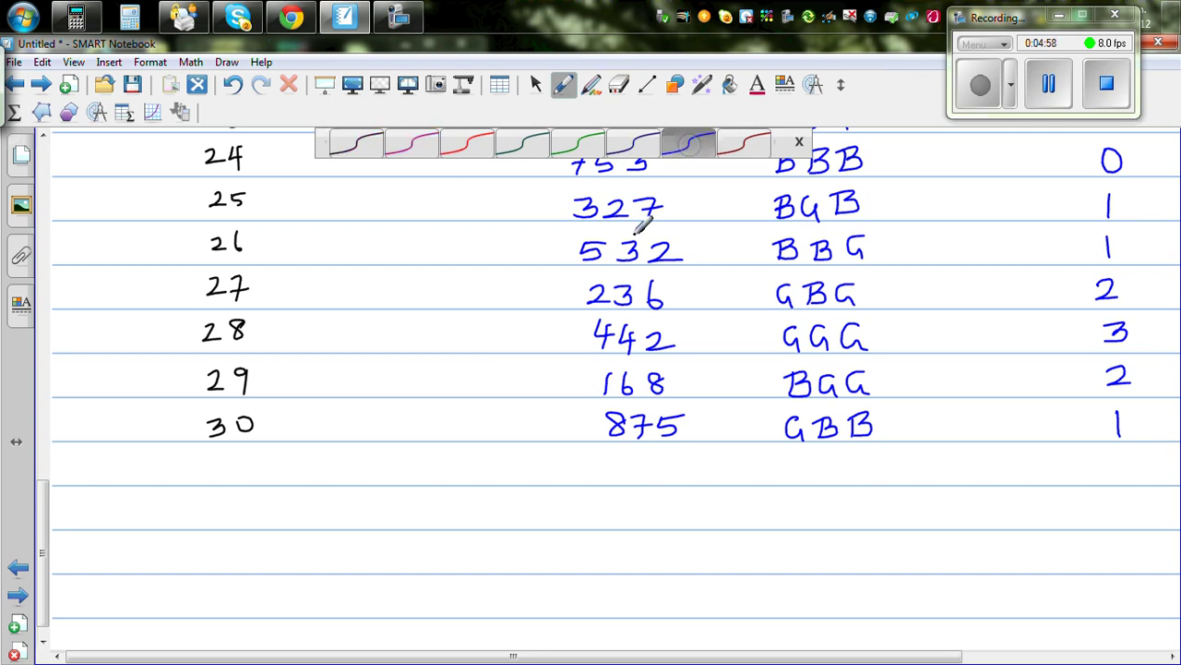
{"action": "left_click", "coordinate": [744, 143]}
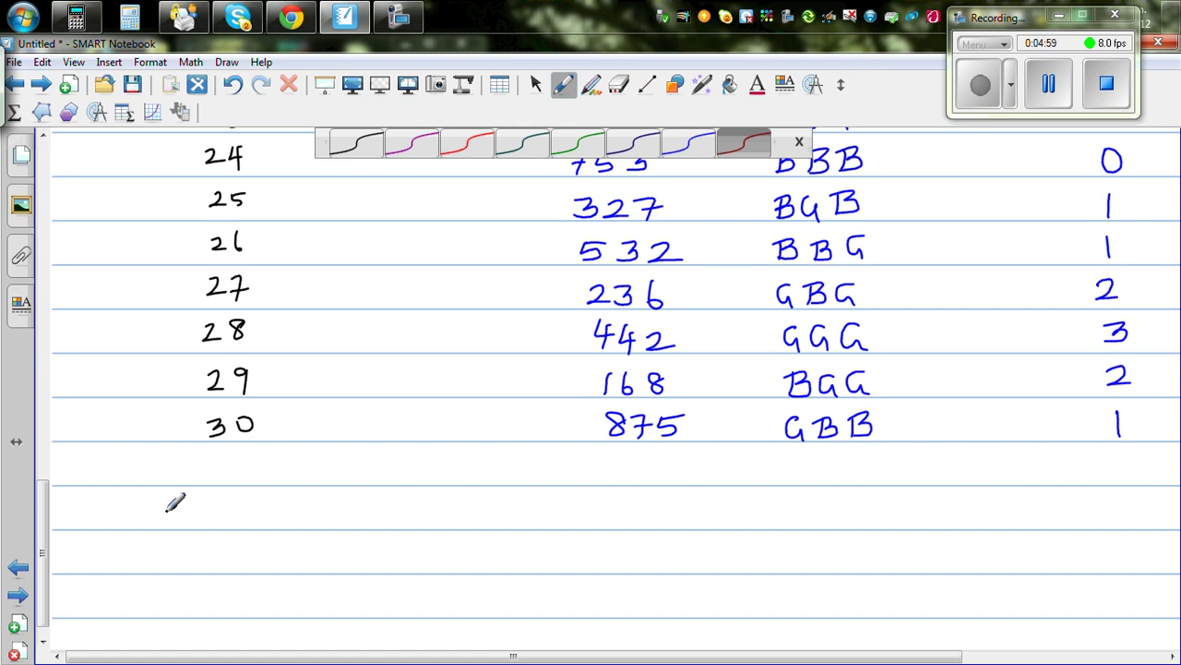
- Begin P(2G) below the table and tick the 2-girl counts in rows 4, 6 and 13–15
{"action": "left_click_drag", "start_coordinate": [160, 522], "coordinate": [164, 513]}
{"action": "mouse_move", "coordinate": [196, 499]}
{"action": "left_mouse_down"}
{"action": "mouse_move", "coordinate": [244, 520]}
{"action": "mouse_move", "coordinate": [254, 502]}
{"action": "mouse_move", "coordinate": [264, 528]}
{"action": "left_mouse_up"}
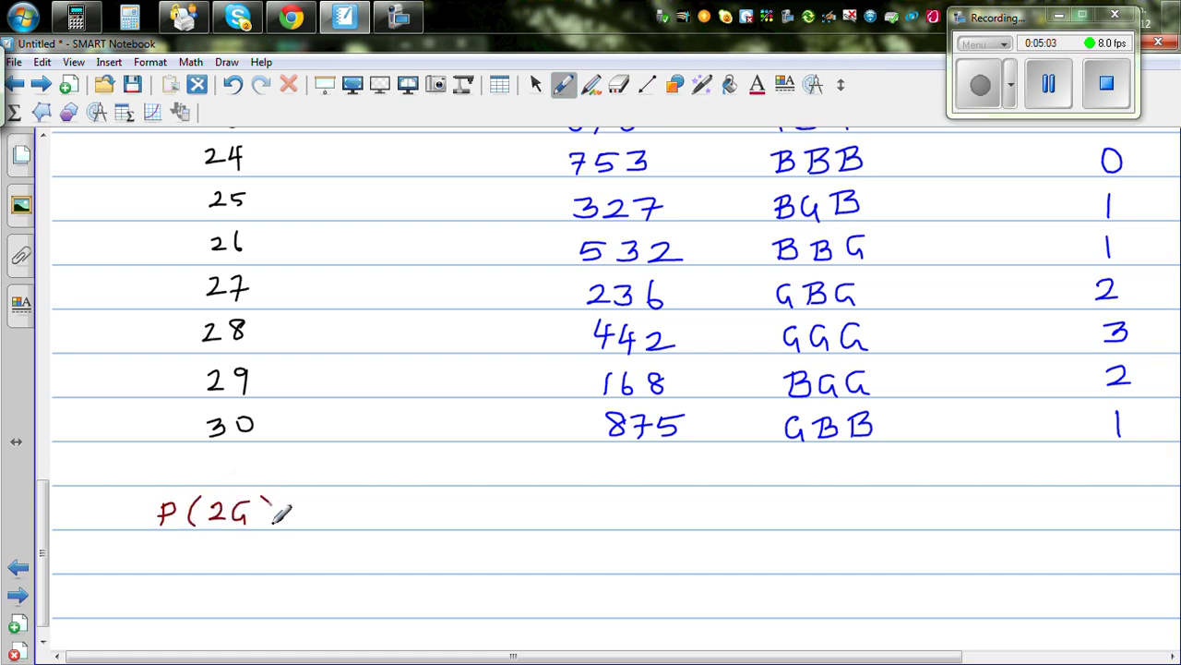
{"action": "mouse_move", "coordinate": [43, 503]}
{"action": "left_mouse_down"}
{"action": "mouse_move", "coordinate": [41, 279]}
{"action": "mouse_move", "coordinate": [74, 290]}
{"action": "mouse_move", "coordinate": [51, 267]}
{"action": "mouse_move", "coordinate": [47, 237]}
{"action": "left_mouse_up"}
{"action": "mouse_move", "coordinate": [1048, 279]}
{"action": "left_mouse_down"}
{"action": "mouse_move", "coordinate": [1058, 288]}
{"action": "mouse_move", "coordinate": [1091, 262]}
{"action": "left_mouse_up"}
{"action": "left_click_drag", "start_coordinate": [1075, 377], "coordinate": [1100, 373]}
{"action": "left_click_drag", "start_coordinate": [1090, 470], "coordinate": [1120, 466]}
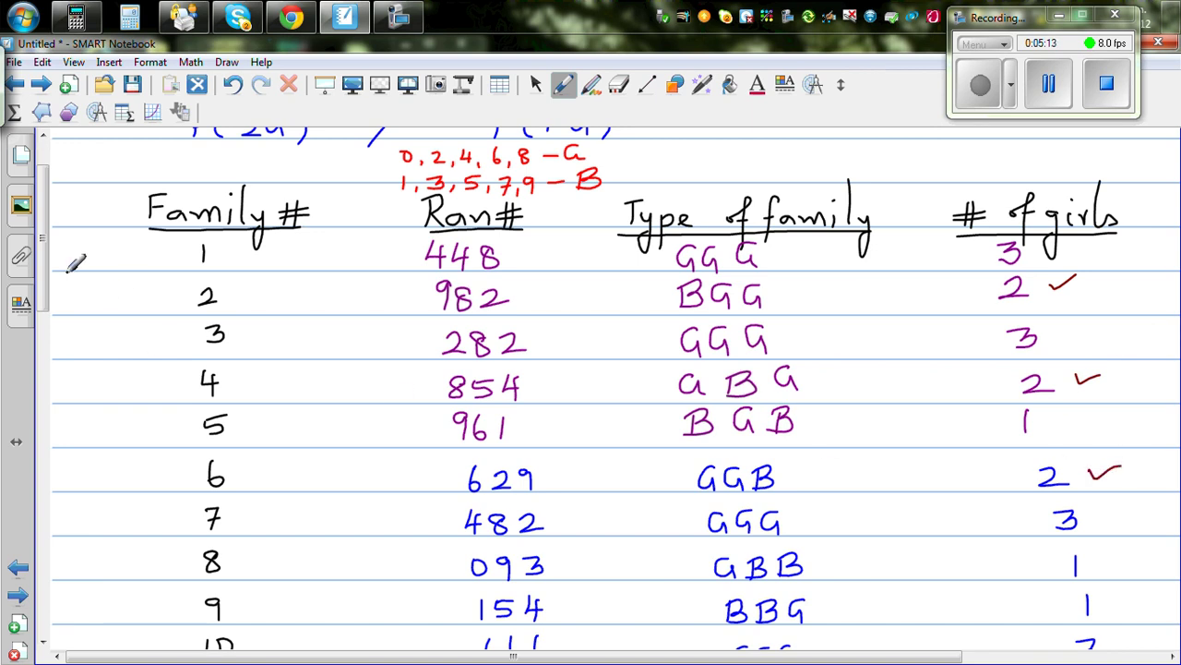
{"action": "left_click_drag", "start_coordinate": [48, 265], "coordinate": [45, 363]}
{"action": "left_click_drag", "start_coordinate": [1125, 421], "coordinate": [1147, 414]}
{"action": "left_click_drag", "start_coordinate": [1117, 470], "coordinate": [1145, 462]}
{"action": "left_click_drag", "start_coordinate": [1124, 510], "coordinate": [1147, 504]}
- Tick the remaining 2-girl counts in rows 16, 19, 22 and 29
{"action": "left_click_drag", "start_coordinate": [1119, 549], "coordinate": [1146, 541]}
{"action": "left_click_drag", "start_coordinate": [44, 344], "coordinate": [50, 417]}
{"action": "left_click_drag", "start_coordinate": [1127, 432], "coordinate": [1150, 428]}
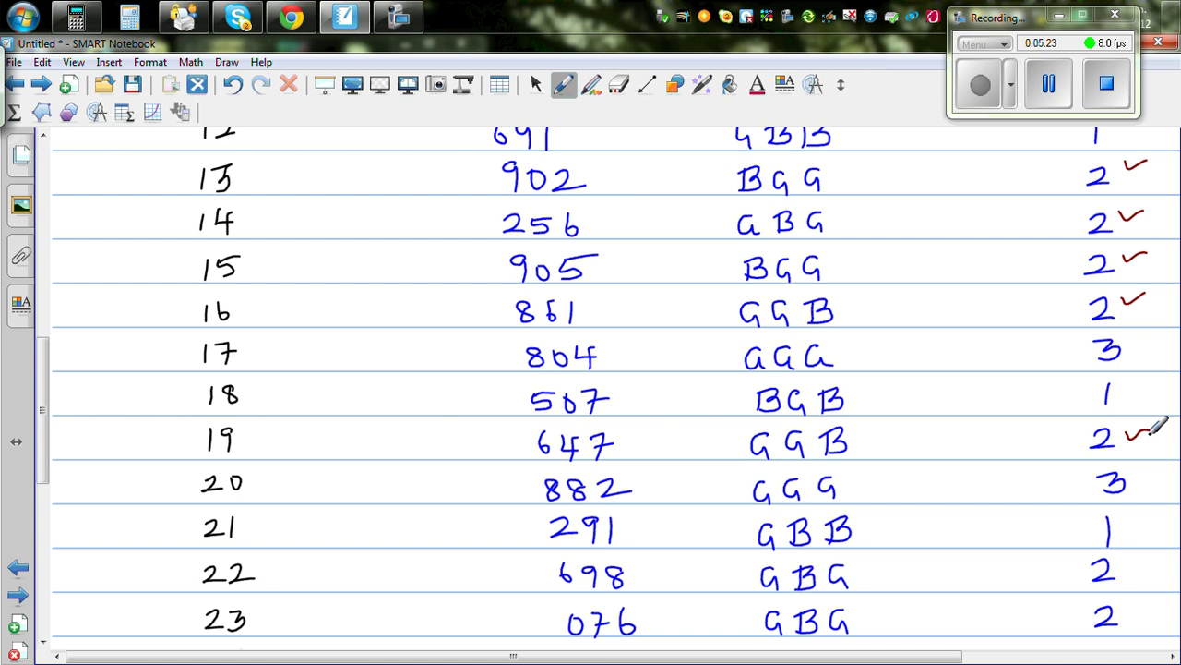
{"action": "left_click_drag", "start_coordinate": [1121, 565], "coordinate": [1144, 558]}
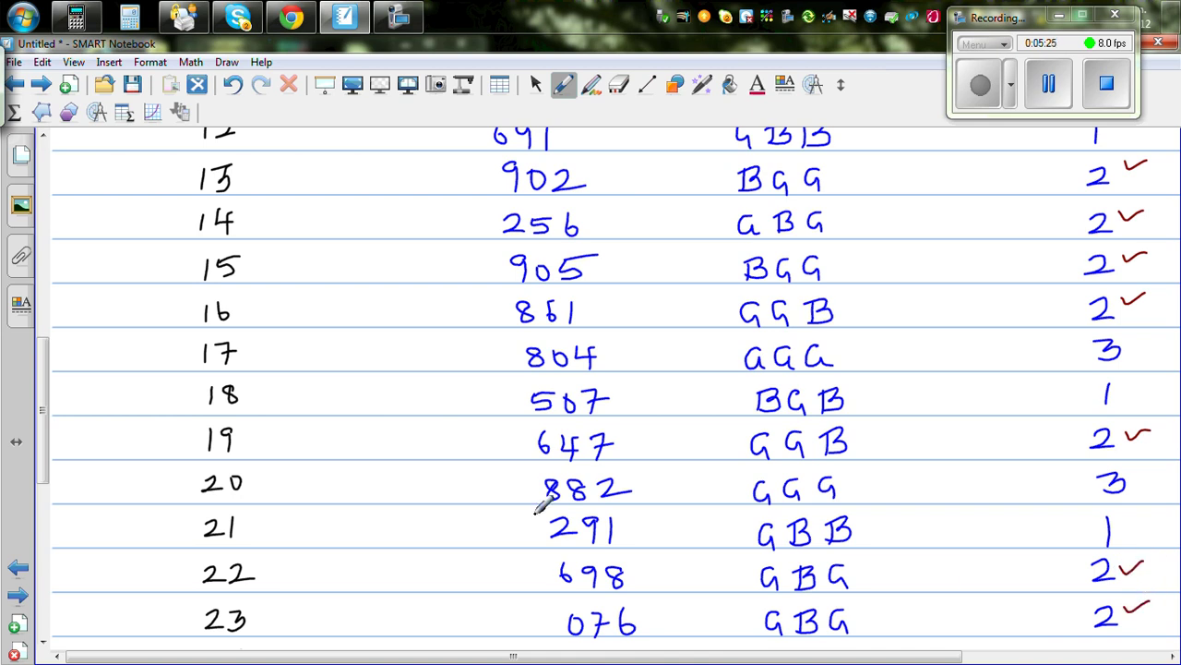
{"action": "left_click_drag", "start_coordinate": [50, 399], "coordinate": [45, 487]}
{"action": "left_click_drag", "start_coordinate": [1126, 501], "coordinate": [1156, 482]}
{"action": "left_click_drag", "start_coordinate": [49, 441], "coordinate": [52, 508]}
{"action": "left_click_drag", "start_coordinate": [1133, 392], "coordinate": [1155, 380]}
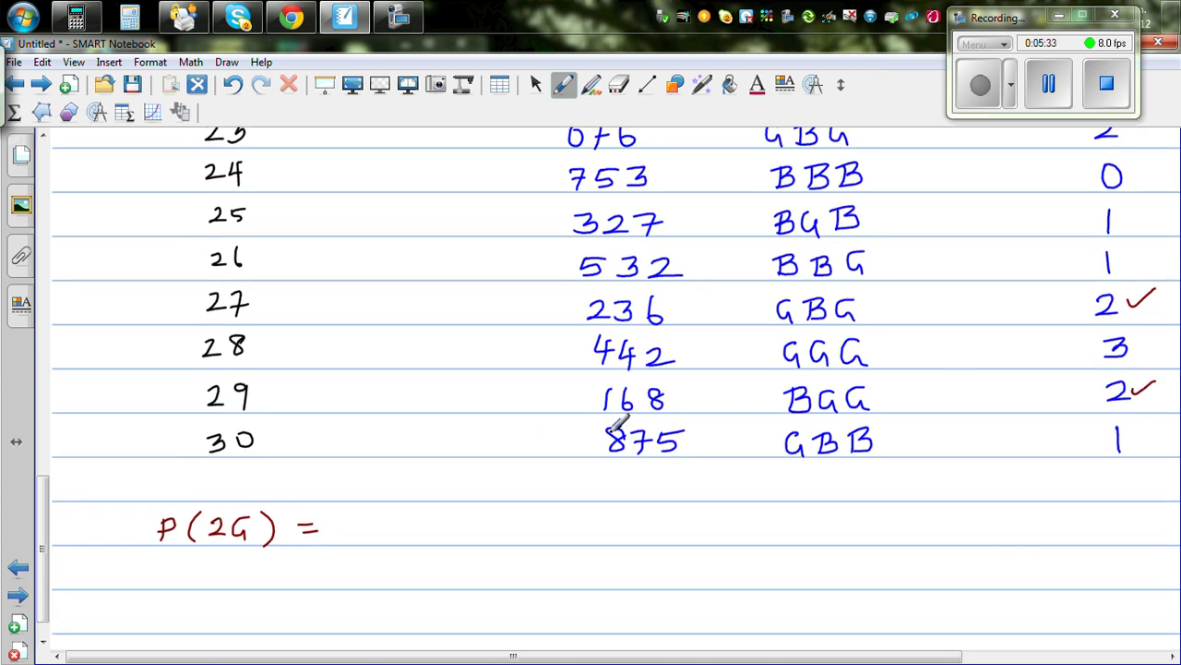
- Write 12/30 after P(2G) = and begin the P(1G) label beside it
{"action": "mouse_move", "coordinate": [368, 516]}
{"action": "left_mouse_down"}
{"action": "mouse_move", "coordinate": [389, 547]}
{"action": "mouse_move", "coordinate": [374, 563]}
{"action": "mouse_move", "coordinate": [409, 559]}
{"action": "left_mouse_up"}
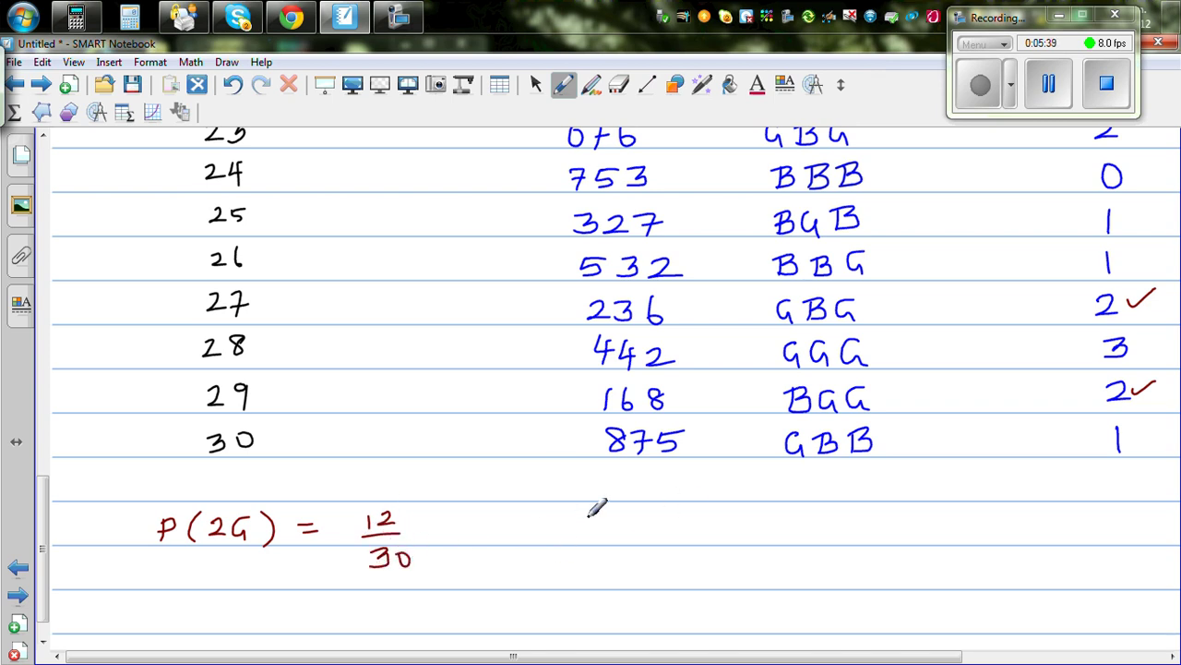
{"action": "mouse_move", "coordinate": [585, 532]}
{"action": "left_mouse_down"}
{"action": "mouse_move", "coordinate": [598, 509]}
{"action": "mouse_move", "coordinate": [624, 533]}
{"action": "mouse_move", "coordinate": [675, 521]}
{"action": "mouse_move", "coordinate": [693, 531]}
{"action": "left_mouse_up"}
{"action": "left_click_drag", "start_coordinate": [40, 541], "coordinate": [58, 232]}
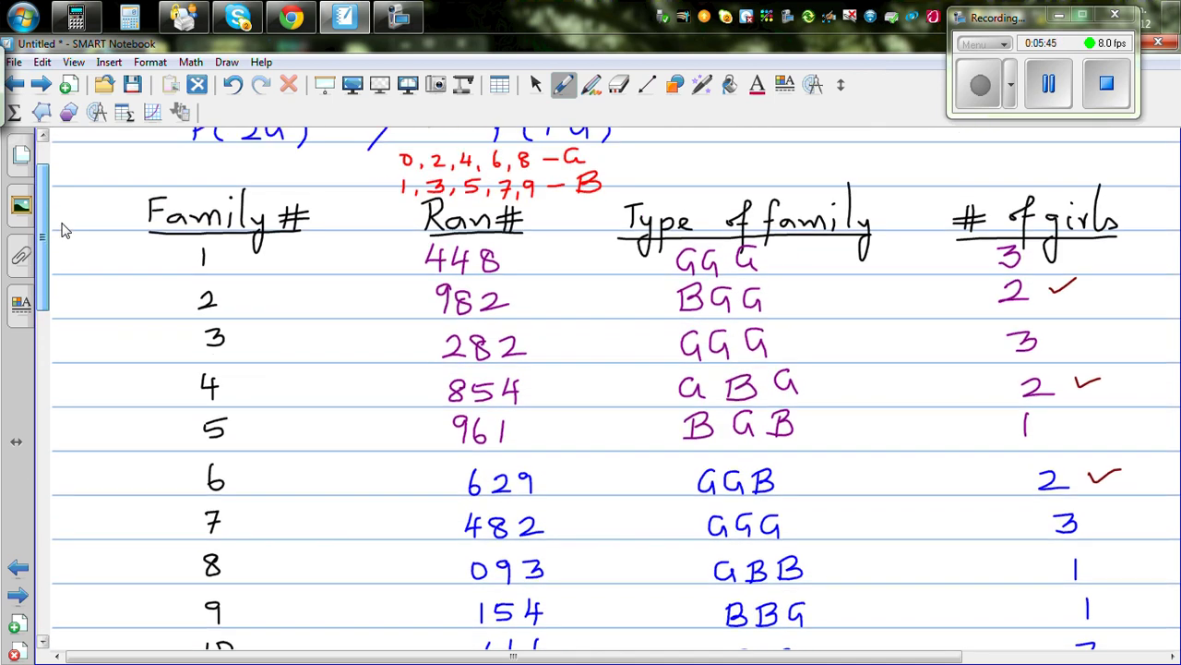
- Switch to red ink and mark the single-girl families in rows 5, 8 and 9 with an x
{"action": "left_click", "coordinate": [563, 87]}
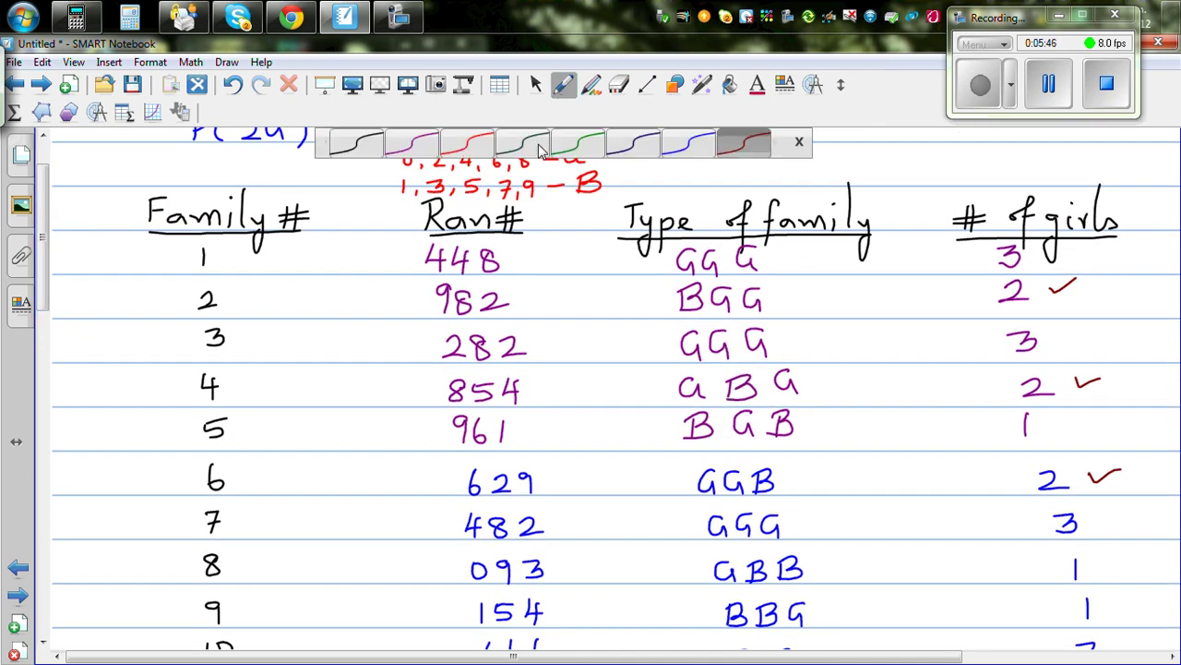
{"action": "left_click", "coordinate": [468, 148]}
{"action": "mouse_move", "coordinate": [1076, 414]}
{"action": "left_mouse_down"}
{"action": "mouse_move", "coordinate": [1092, 426]}
{"action": "mouse_move", "coordinate": [1076, 427]}
{"action": "left_mouse_up"}
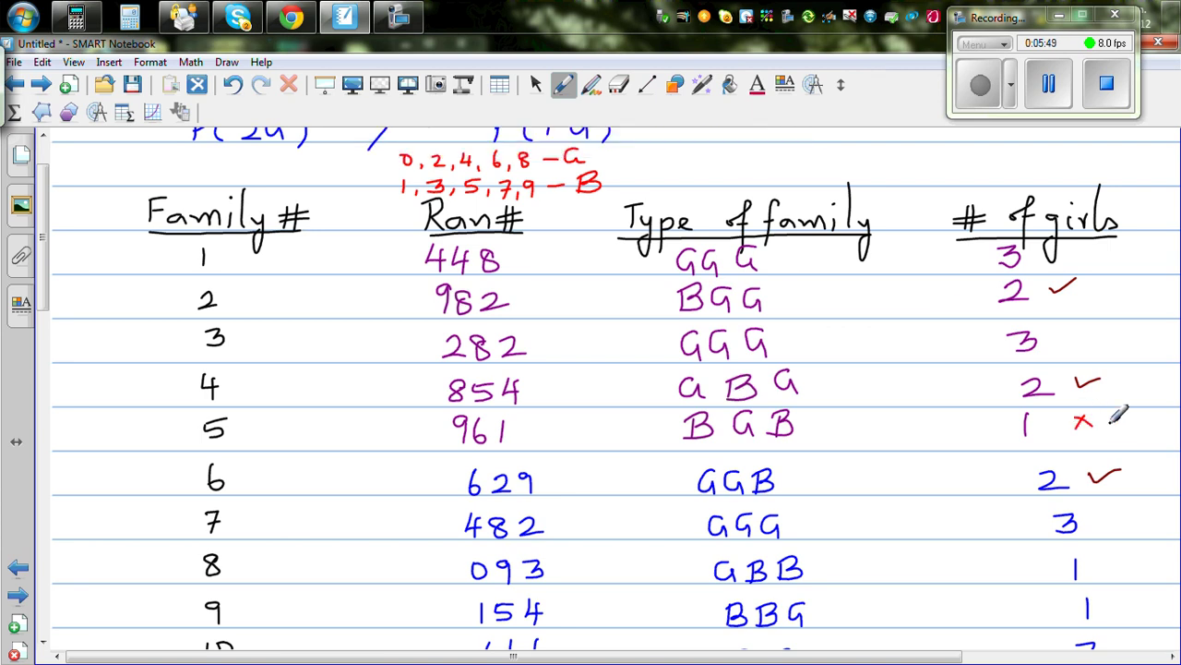
{"action": "left_click_drag", "start_coordinate": [1099, 550], "coordinate": [1114, 562]}
{"action": "mouse_move", "coordinate": [1114, 549]}
{"action": "left_mouse_down"}
{"action": "mouse_move", "coordinate": [1101, 563]}
{"action": "mouse_move", "coordinate": [1136, 608]}
{"action": "left_mouse_up"}
{"action": "left_click_drag", "start_coordinate": [1135, 593], "coordinate": [1119, 609]}
- Mark the single-girl families in rows 11, 12, 21, 25 and 30 with red x's
{"action": "left_click_drag", "start_coordinate": [51, 277], "coordinate": [47, 388]}
{"action": "left_click_drag", "start_coordinate": [1120, 321], "coordinate": [1131, 332]}
{"action": "mouse_move", "coordinate": [1131, 318]}
{"action": "left_mouse_down"}
{"action": "mouse_move", "coordinate": [1120, 332]}
{"action": "mouse_move", "coordinate": [1130, 375]}
{"action": "left_mouse_up"}
{"action": "left_click_drag", "start_coordinate": [1130, 363], "coordinate": [1120, 375]}
{"action": "left_click_drag", "start_coordinate": [43, 318], "coordinate": [43, 392]}
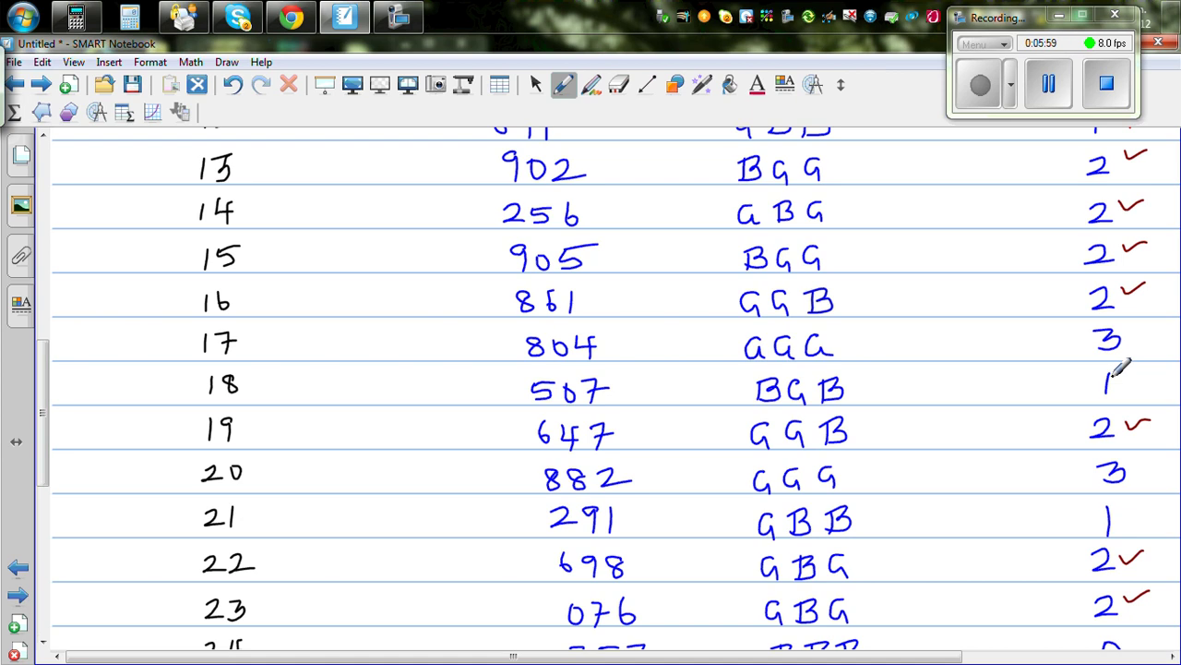
{"action": "left_click_drag", "start_coordinate": [1127, 514], "coordinate": [1142, 527]}
{"action": "left_click_drag", "start_coordinate": [1141, 515], "coordinate": [1127, 527]}
{"action": "left_click_drag", "start_coordinate": [42, 385], "coordinate": [42, 445]}
{"action": "mouse_move", "coordinate": [1122, 459]}
{"action": "left_mouse_down"}
{"action": "mouse_move", "coordinate": [1136, 471]}
{"action": "mouse_move", "coordinate": [1144, 521]}
{"action": "left_mouse_up"}
{"action": "left_click_drag", "start_coordinate": [42, 448], "coordinate": [43, 508]}
{"action": "left_click_drag", "start_coordinate": [1137, 465], "coordinate": [1153, 478]}
{"action": "left_click_drag", "start_coordinate": [1153, 464], "coordinate": [1136, 478]}
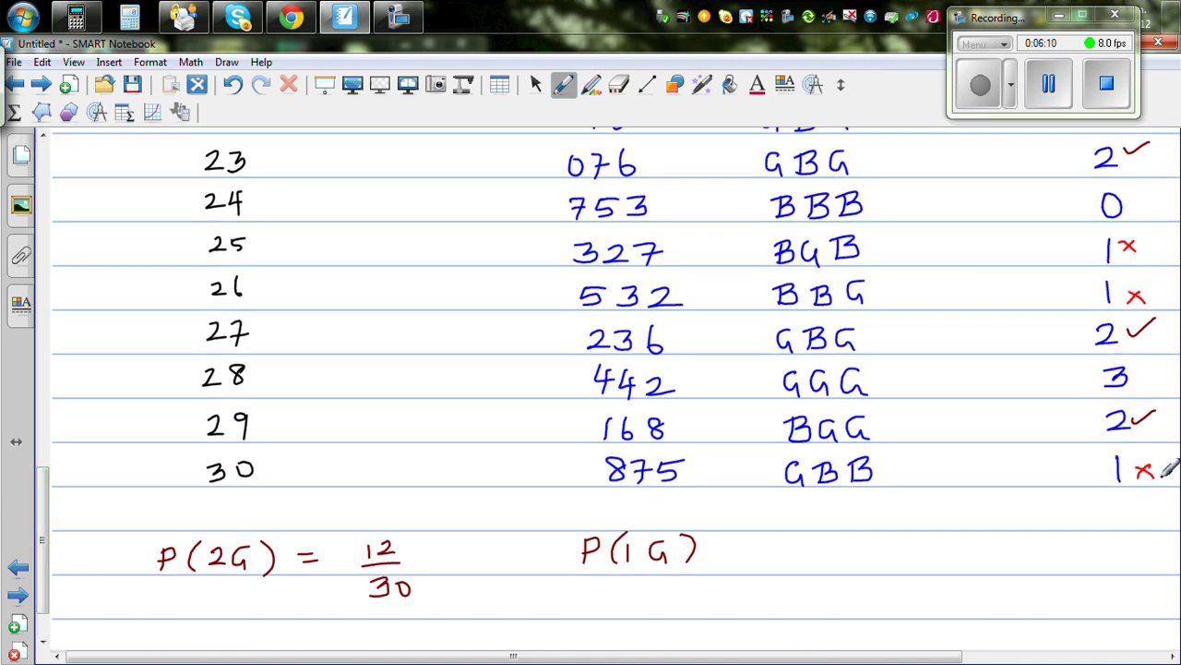
{"action": "left_click", "coordinate": [563, 89]}
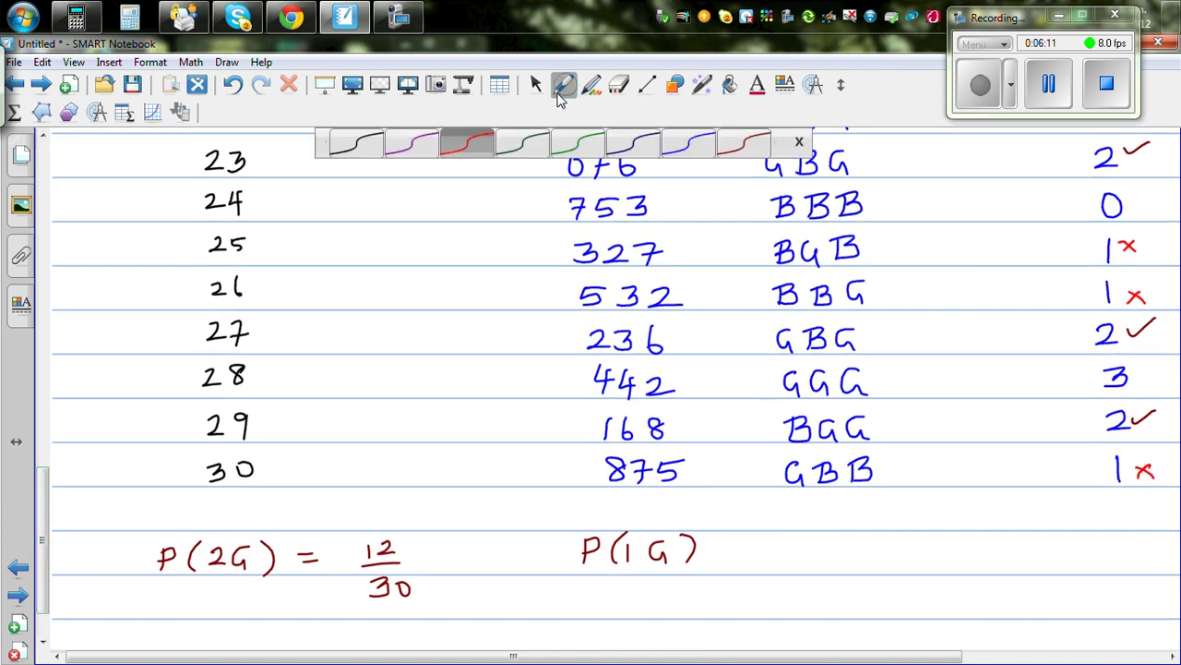
- Switch to purple ink and write = 10/30 = 1/3 after P(1G)
{"action": "left_click", "coordinate": [414, 145]}
{"action": "left_click_drag", "start_coordinate": [747, 541], "coordinate": [812, 555]}
{"action": "mouse_move", "coordinate": [835, 533]}
{"action": "left_mouse_down"}
{"action": "mouse_move", "coordinate": [826, 546]}
{"action": "mouse_move", "coordinate": [837, 533]}
{"action": "mouse_move", "coordinate": [849, 557]}
{"action": "mouse_move", "coordinate": [841, 590]}
{"action": "mouse_move", "coordinate": [932, 545]}
{"action": "left_mouse_up"}
{"action": "left_click_drag", "start_coordinate": [912, 554], "coordinate": [1008, 551]}
{"action": "left_click_drag", "start_coordinate": [993, 560], "coordinate": [1022, 584]}
- Mark 12/30 with a division by 4, then erase the mistaken 4
{"action": "left_click_drag", "start_coordinate": [392, 525], "coordinate": [442, 518]}
{"action": "left_click", "coordinate": [398, 515]}
{"action": "left_click", "coordinate": [403, 535]}
{"action": "left_click_drag", "start_coordinate": [437, 500], "coordinate": [439, 525]}
{"action": "left_click_drag", "start_coordinate": [410, 601], "coordinate": [434, 597]}
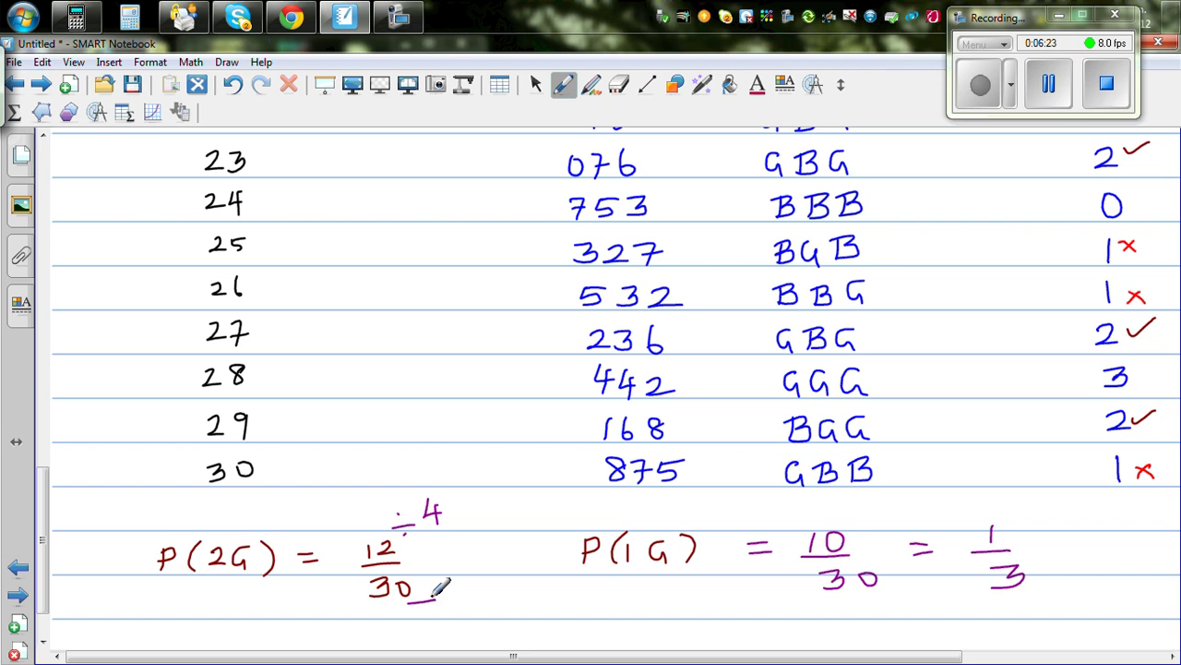
{"action": "left_click", "coordinate": [618, 84]}
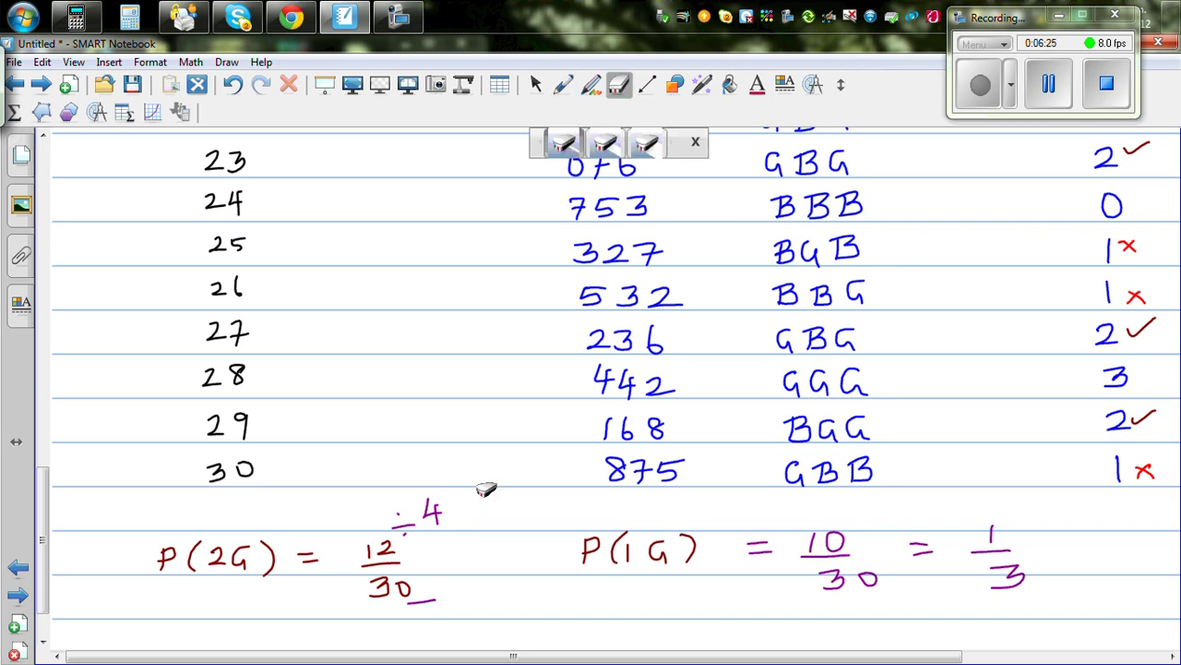
{"action": "left_click_drag", "start_coordinate": [434, 508], "coordinate": [462, 524]}
- Divide 12/30 by 2, write = 6/15, and circle 12/30
{"action": "left_click", "coordinate": [561, 84]}
{"action": "left_click_drag", "start_coordinate": [448, 601], "coordinate": [471, 612]}
{"action": "left_click_drag", "start_coordinate": [455, 548], "coordinate": [474, 547]}
{"action": "left_click_drag", "start_coordinate": [456, 558], "coordinate": [475, 557]}
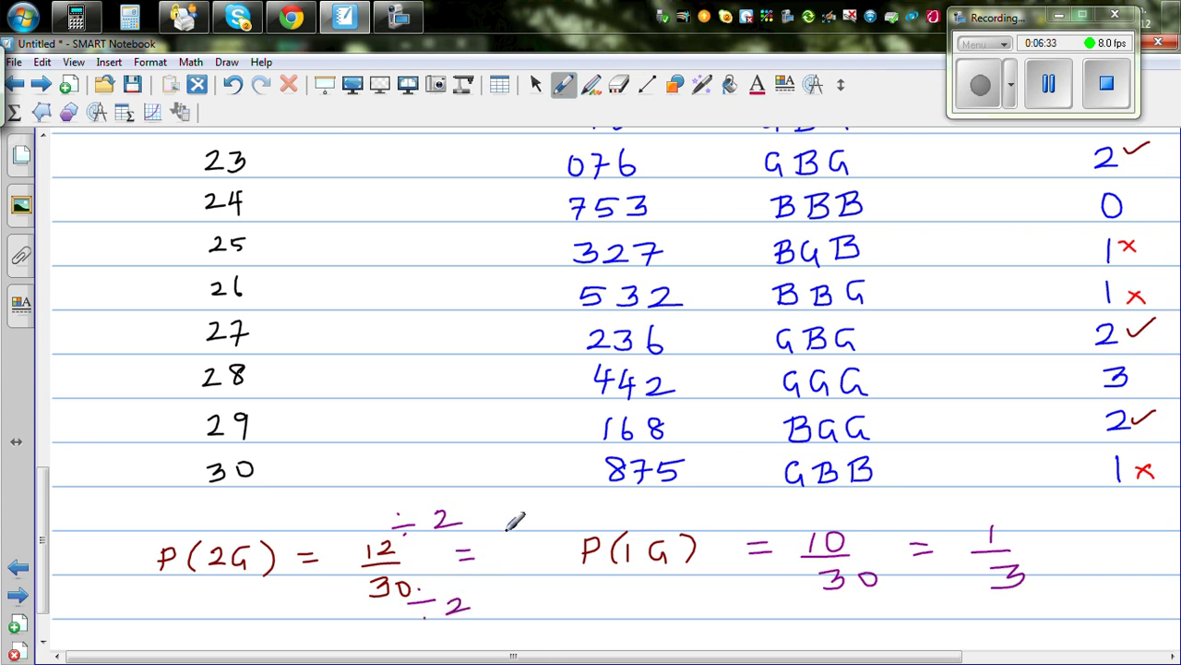
{"action": "mouse_move", "coordinate": [505, 527]}
{"action": "left_mouse_down"}
{"action": "mouse_move", "coordinate": [510, 581]}
{"action": "mouse_move", "coordinate": [521, 586]}
{"action": "left_mouse_up"}
{"action": "mouse_move", "coordinate": [402, 528]}
{"action": "left_mouse_down"}
{"action": "mouse_move", "coordinate": [361, 582]}
{"action": "mouse_move", "coordinate": [411, 601]}
{"action": "mouse_move", "coordinate": [385, 537]}
{"action": "left_mouse_up"}
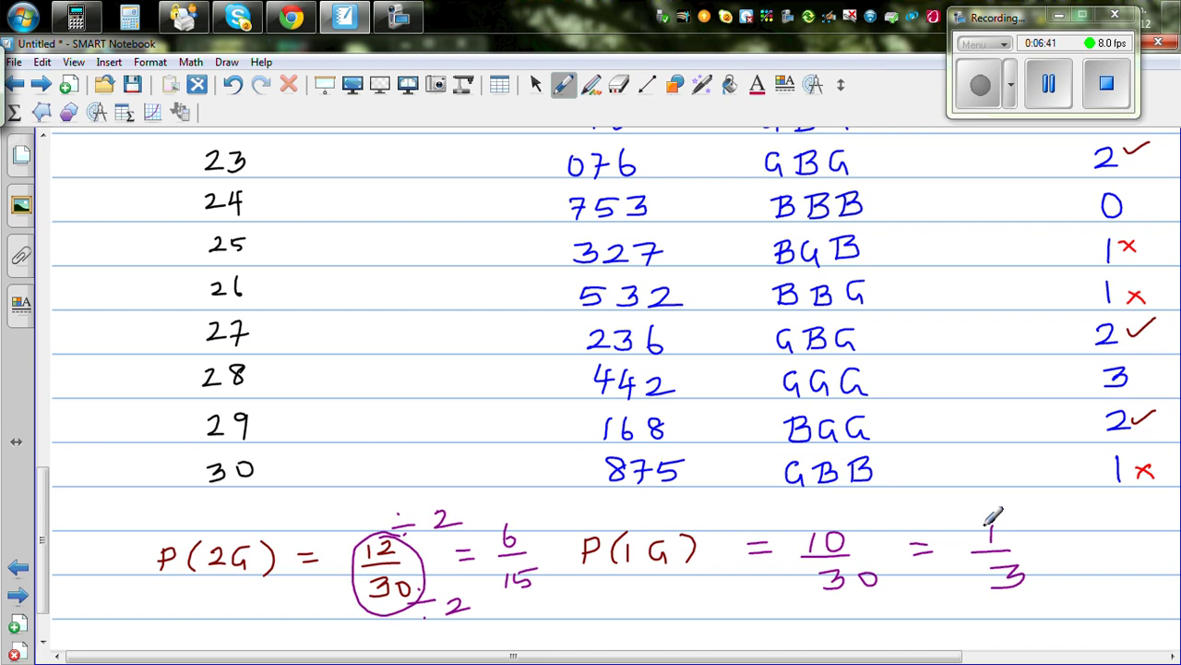